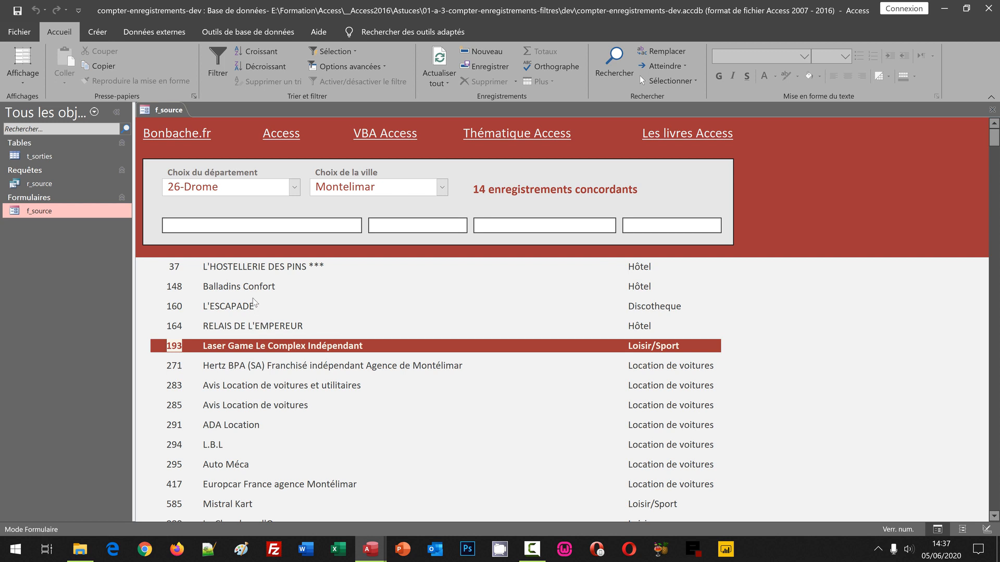
# Step: Filter the form's records by the department 07-Ardèche and the city Aubenas
pyautogui.click(276, 307)
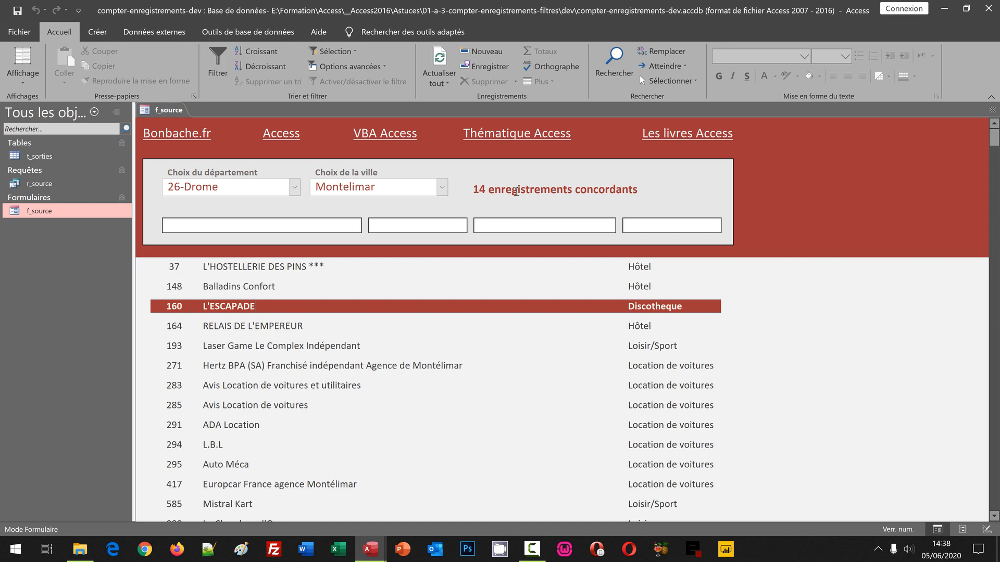
pyautogui.click(294, 187)
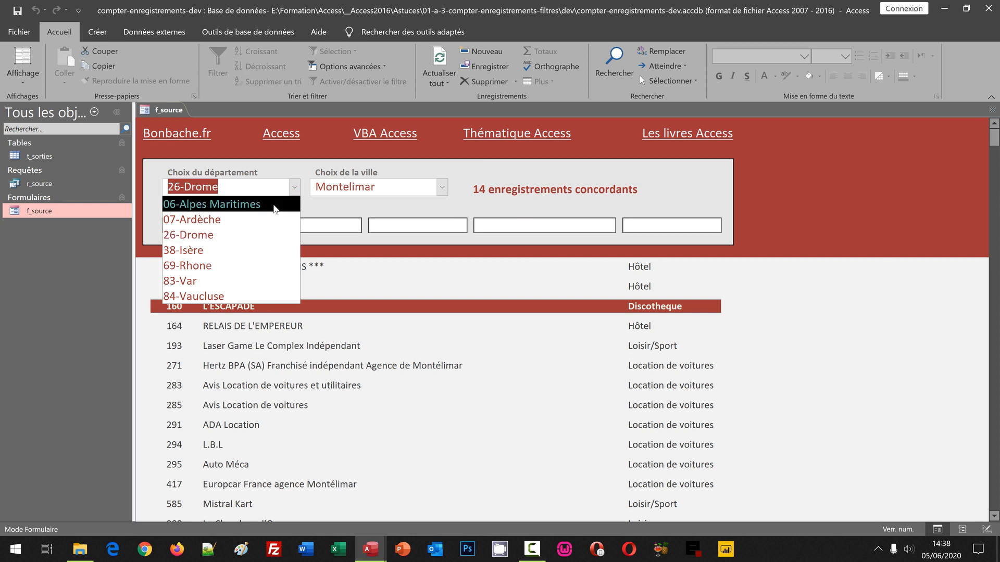
pyautogui.click(267, 220)
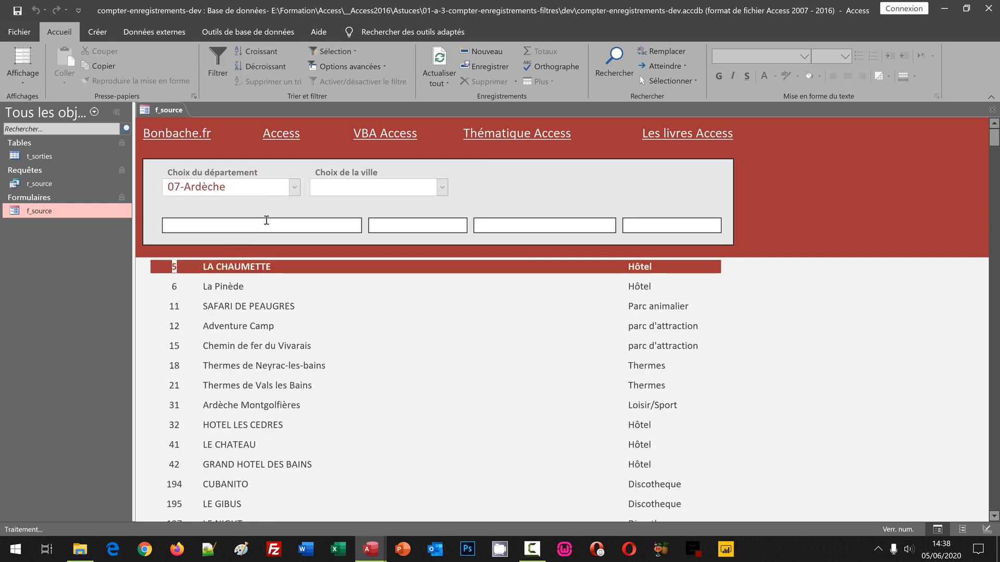
pyautogui.click(442, 188)
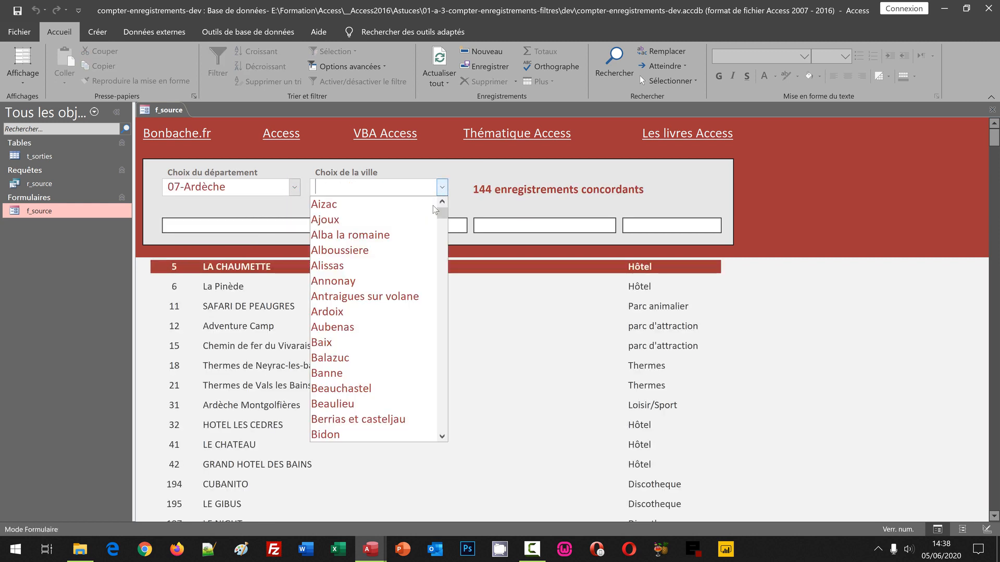
pyautogui.click(396, 327)
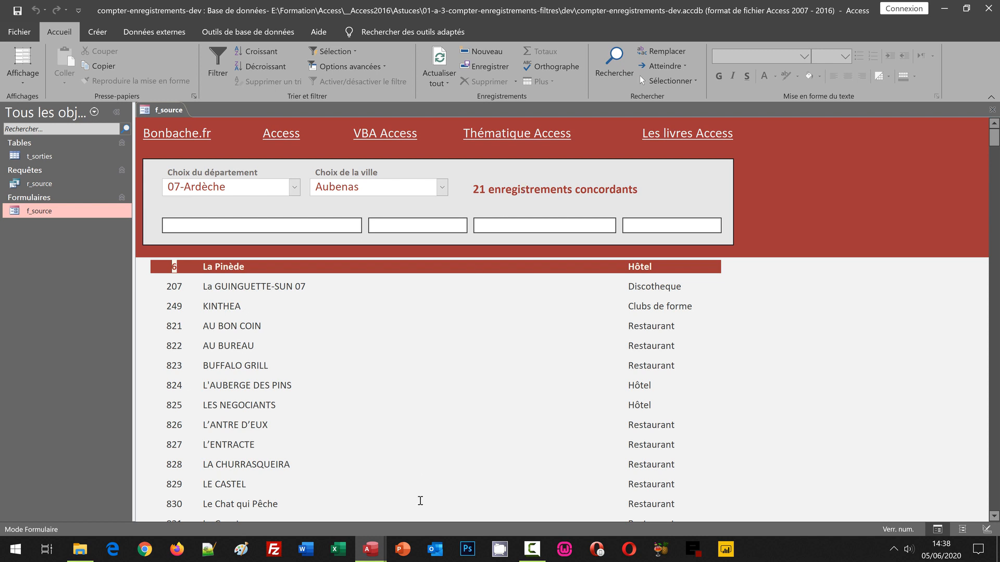
# Step: Switch to the compter-enregistrements database and open the f_source form
pyautogui.moveTo(381, 555)
pyautogui.click(413, 504)
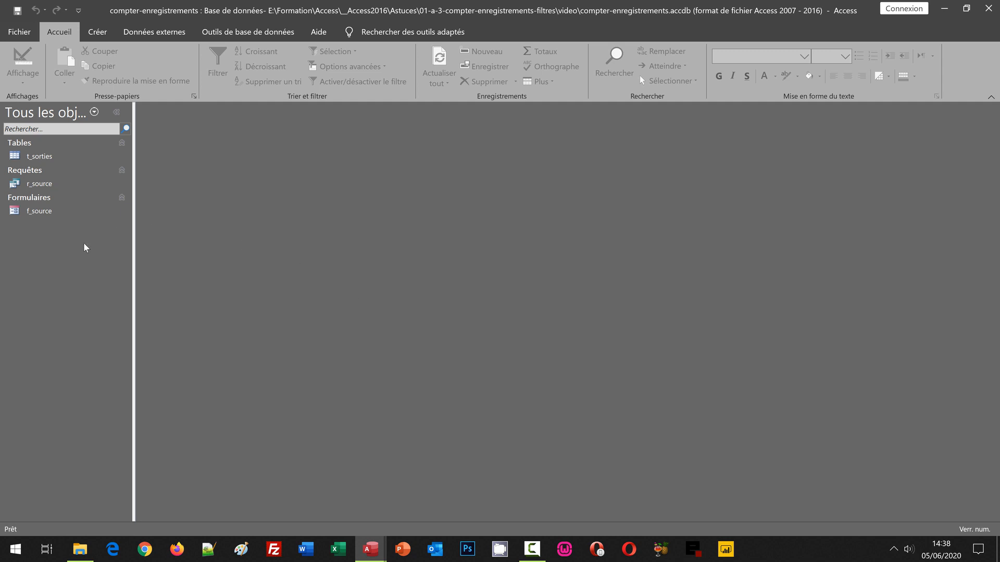
pyautogui.doubleClick(38, 213)
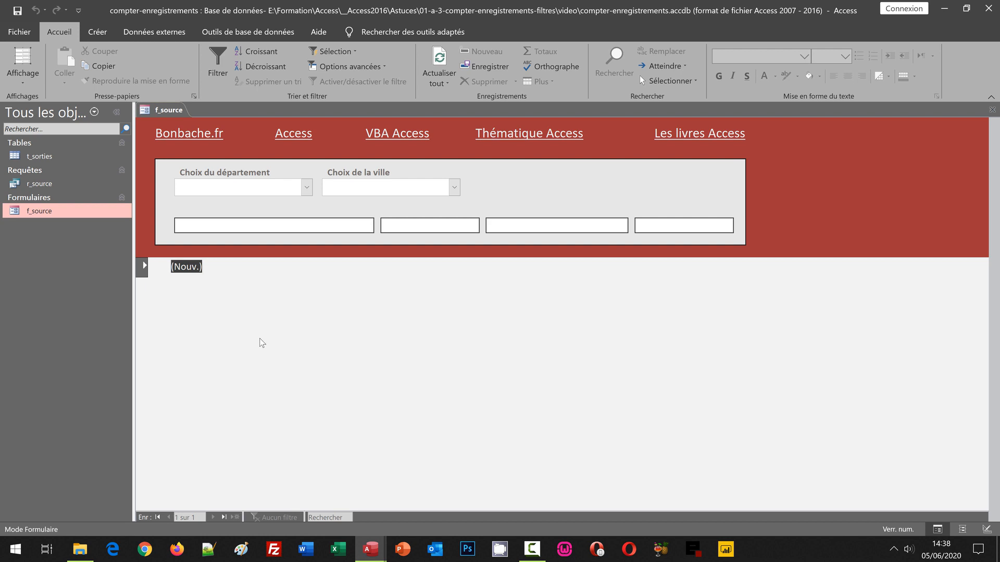
# Step: Filter the form's records by the department 26-Drome and the city Montelimar
pyautogui.click(307, 187)
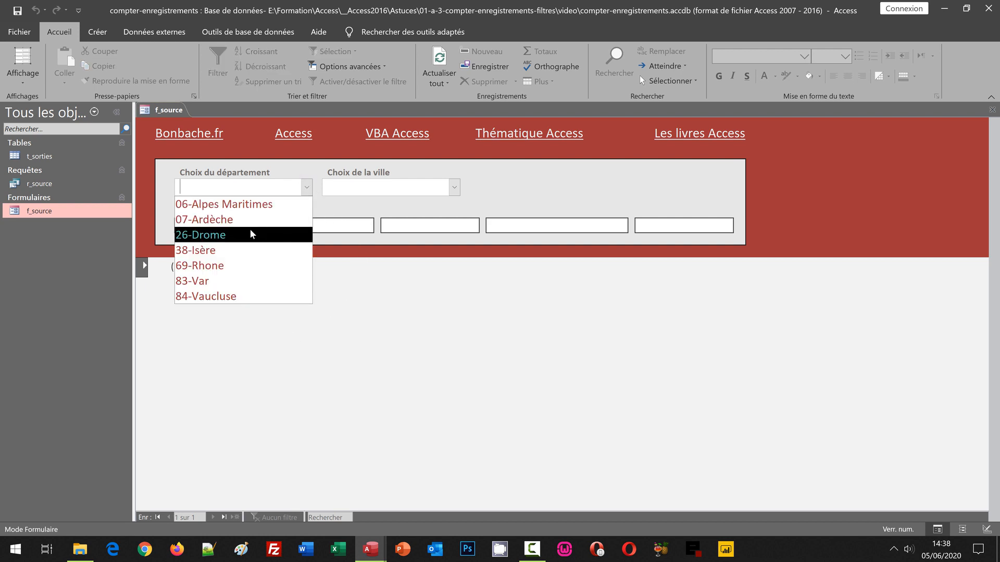
pyautogui.click(252, 233)
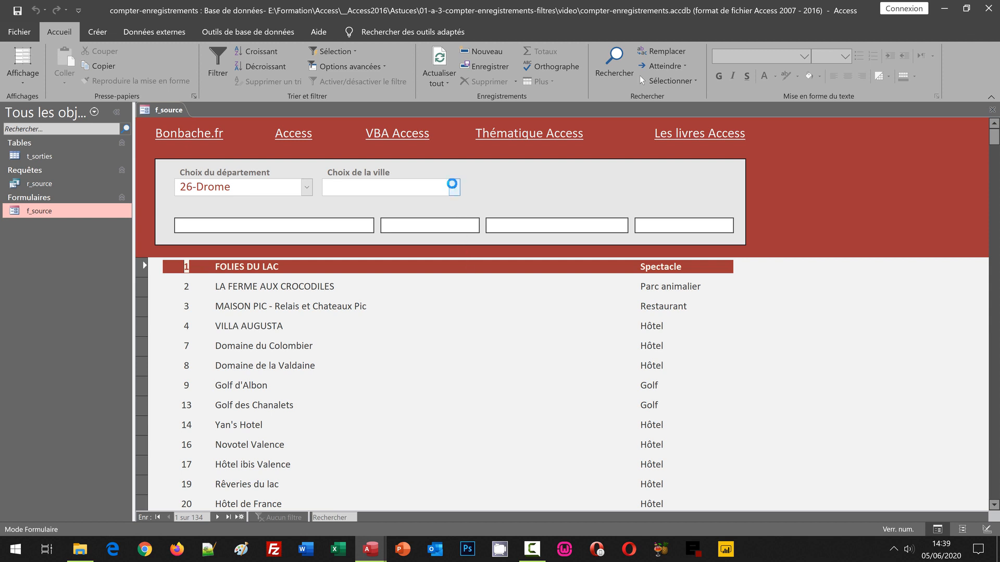
pyautogui.click(453, 186)
pyautogui.click(456, 384)
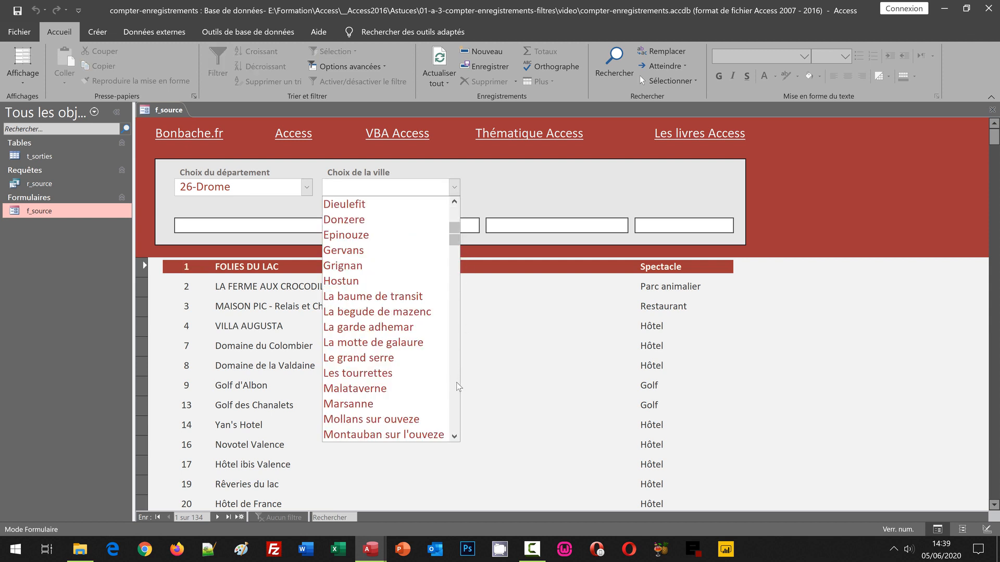
pyautogui.click(457, 385)
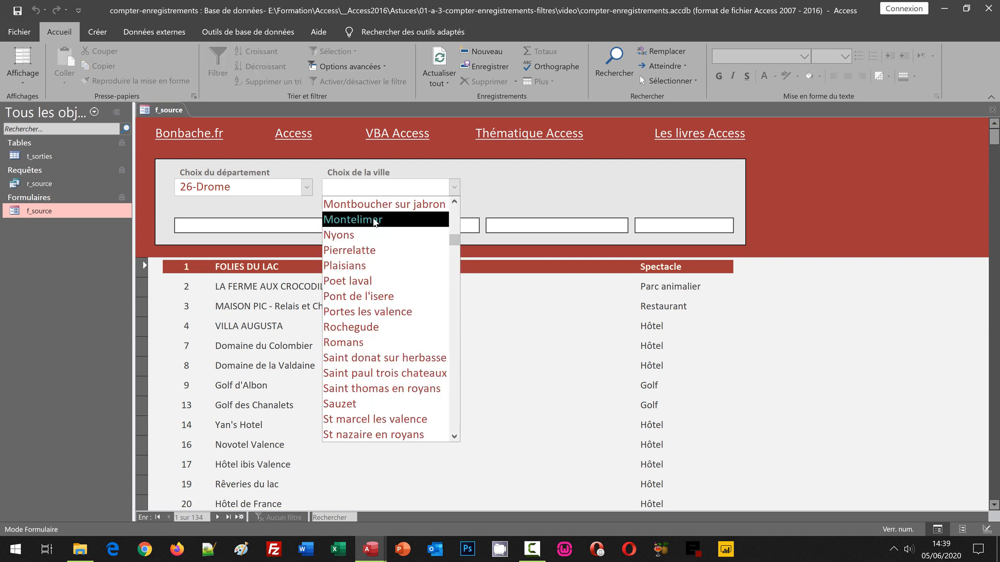
pyautogui.click(375, 219)
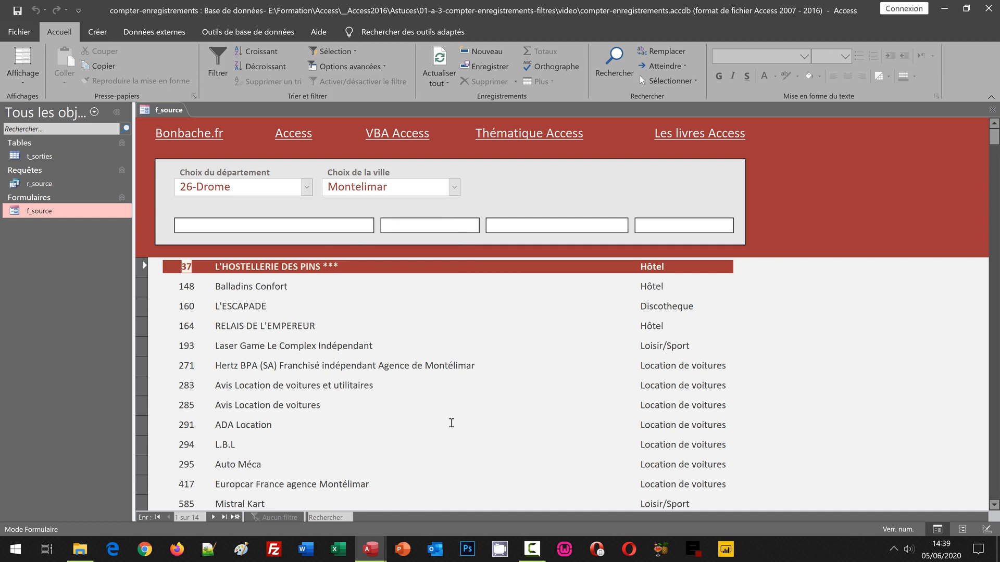
# Step: Select several of the filtered records in turn to check how the active row is highlighted
pyautogui.click(380, 345)
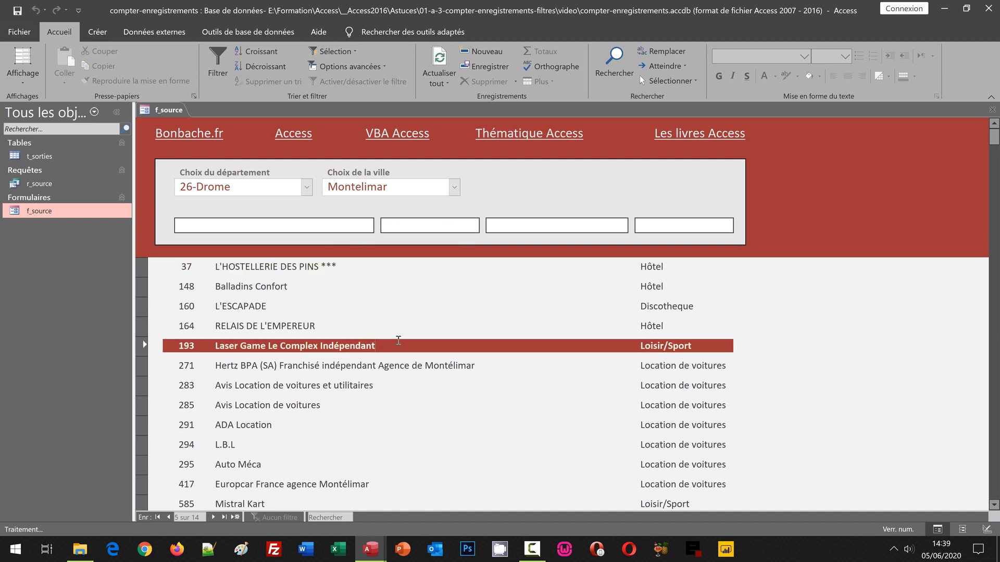
pyautogui.click(399, 324)
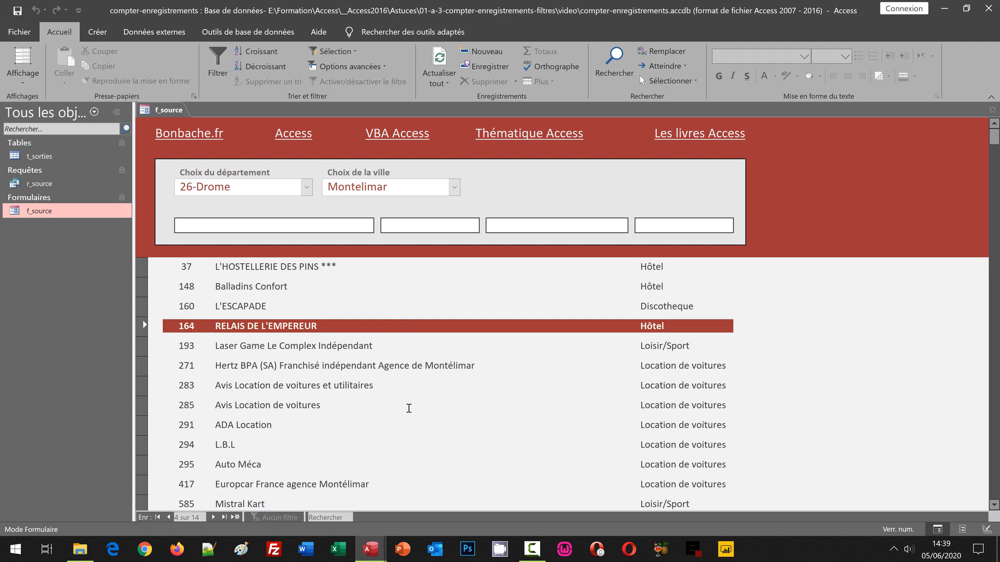
pyautogui.click(423, 464)
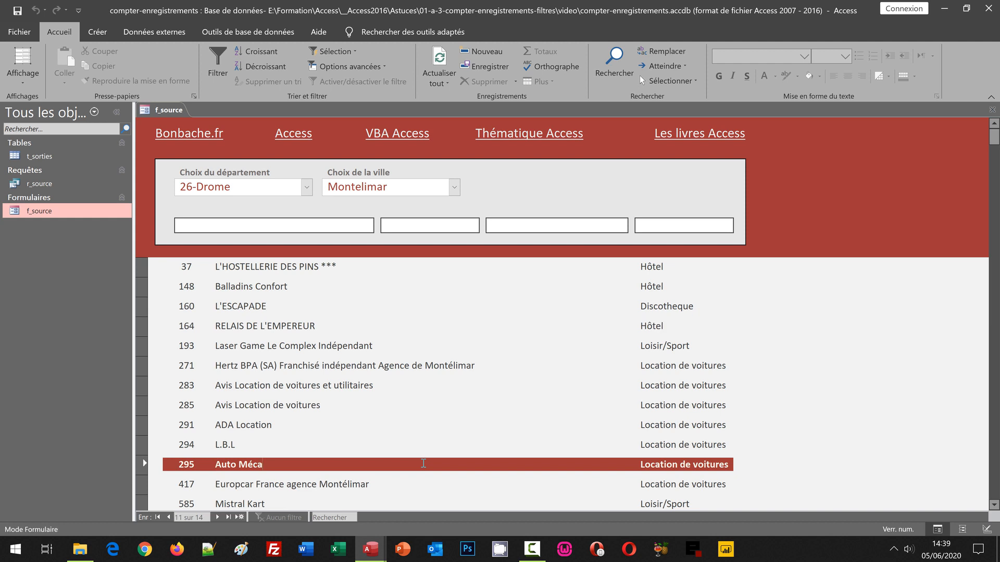
pyautogui.click(347, 286)
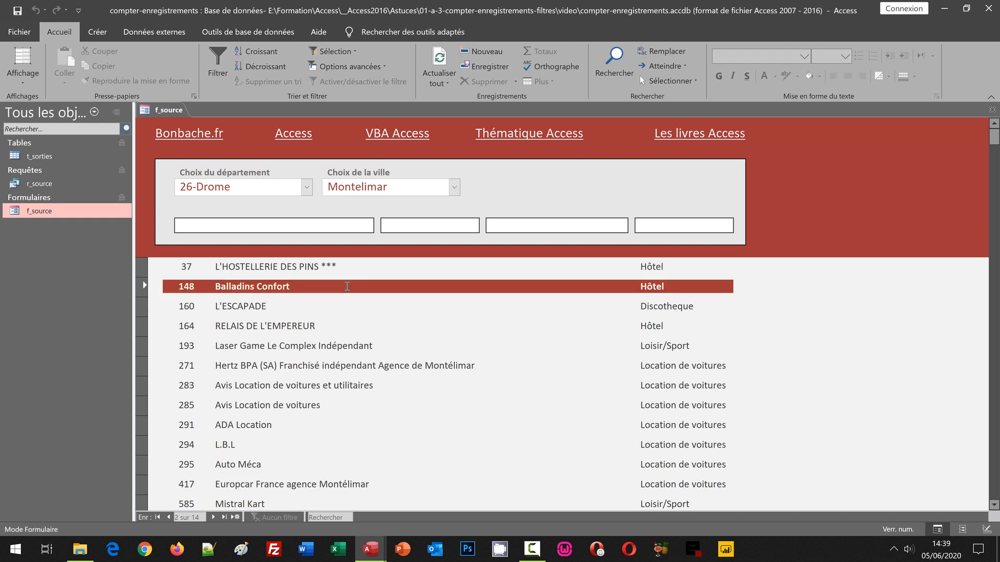
# Step: Open the r_source query in design view, examine its department and city criteria, and close it
pyautogui.rightClick(39, 187)
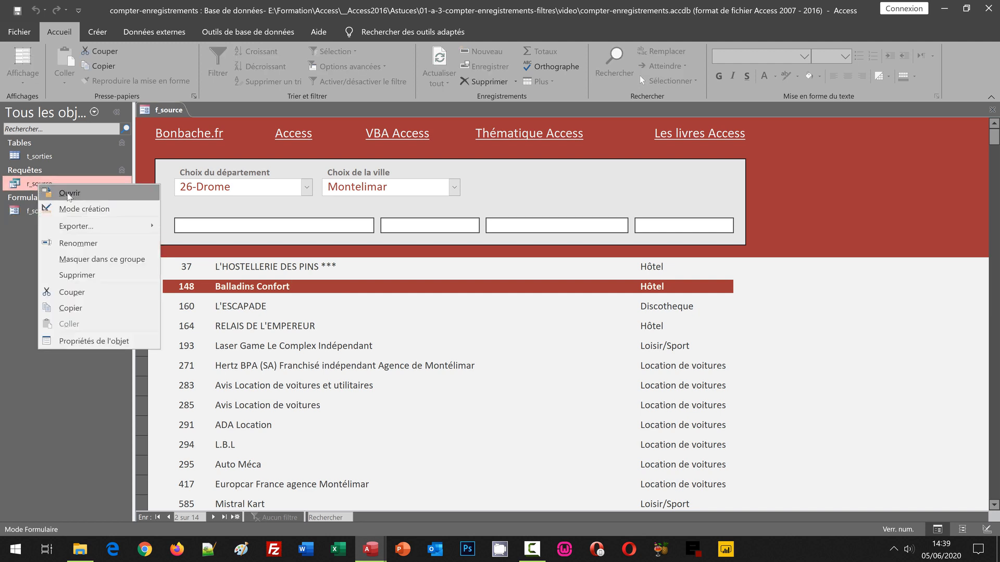
pyautogui.click(82, 209)
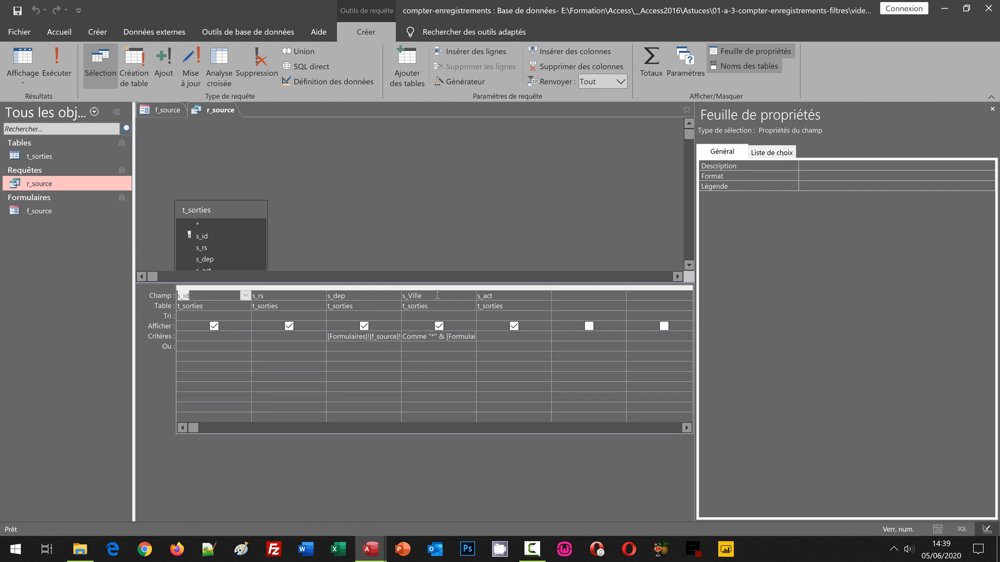
pyautogui.click(687, 111)
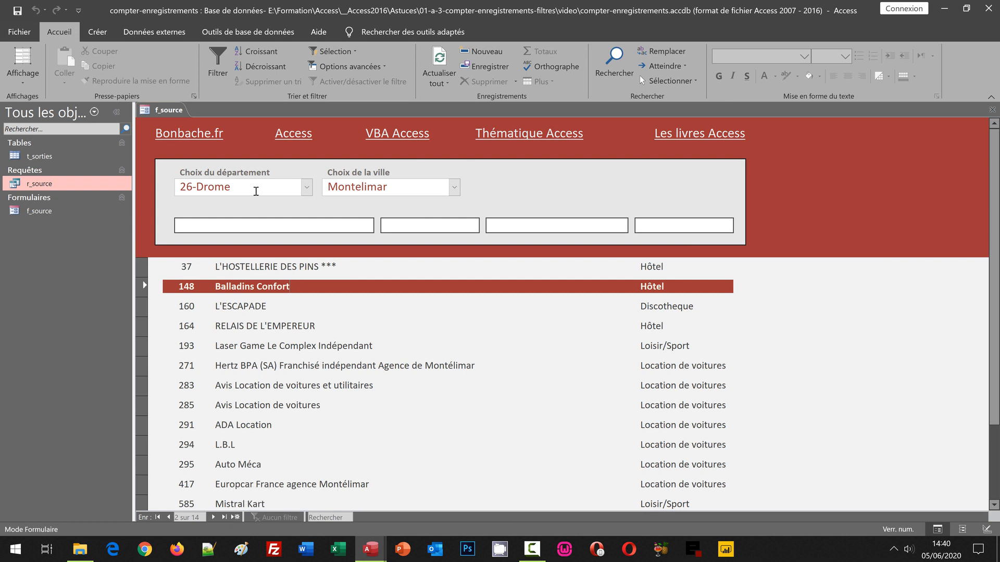
# Step: Show the f_source form in design view and set its Barre défilement property to Verticale
pyautogui.click(23, 83)
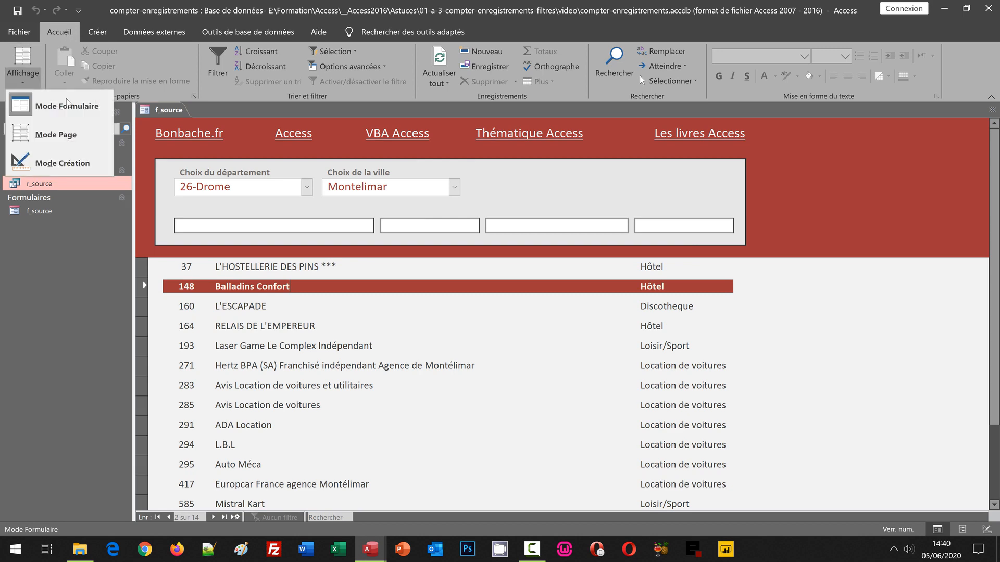
pyautogui.click(66, 165)
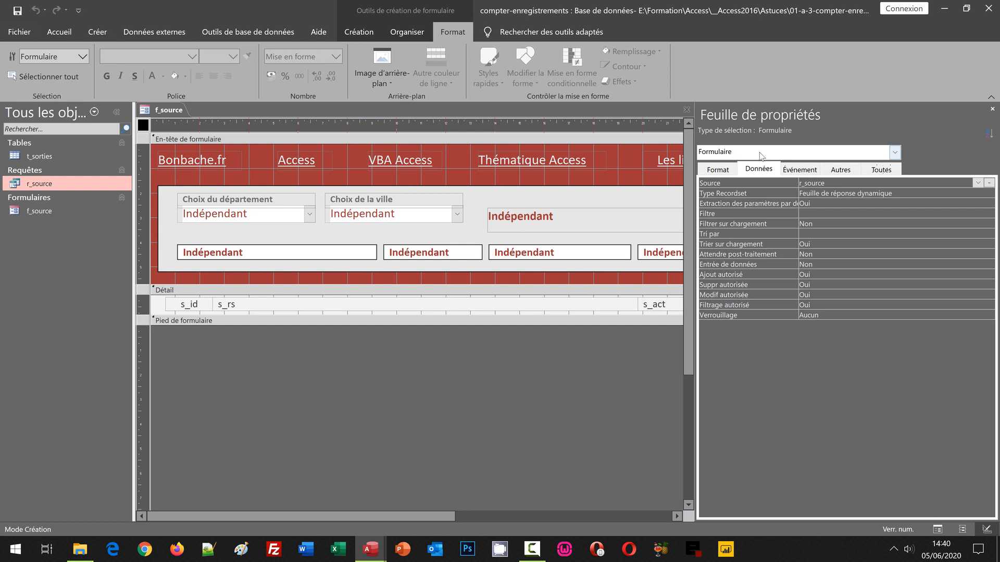
pyautogui.click(719, 170)
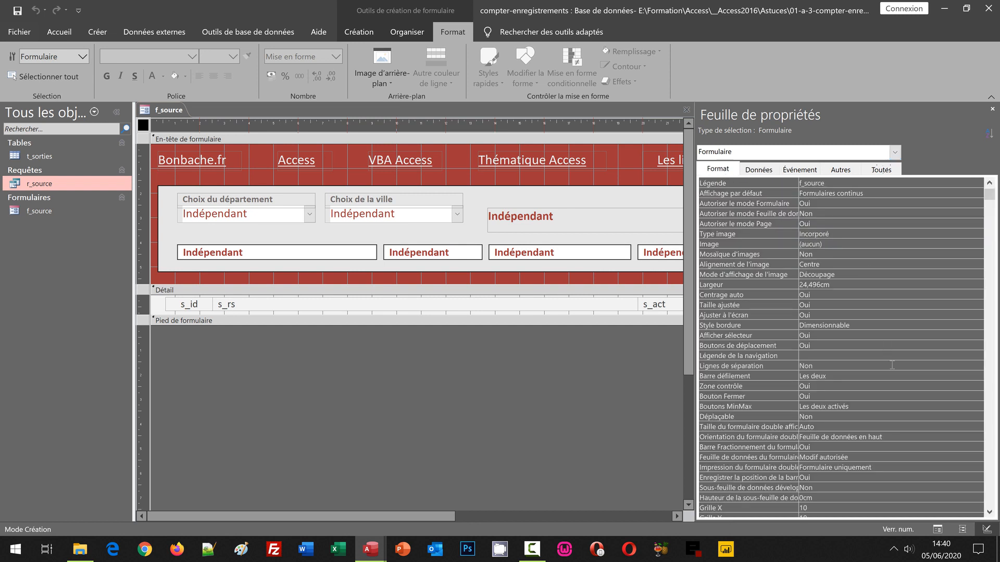
pyautogui.click(829, 376)
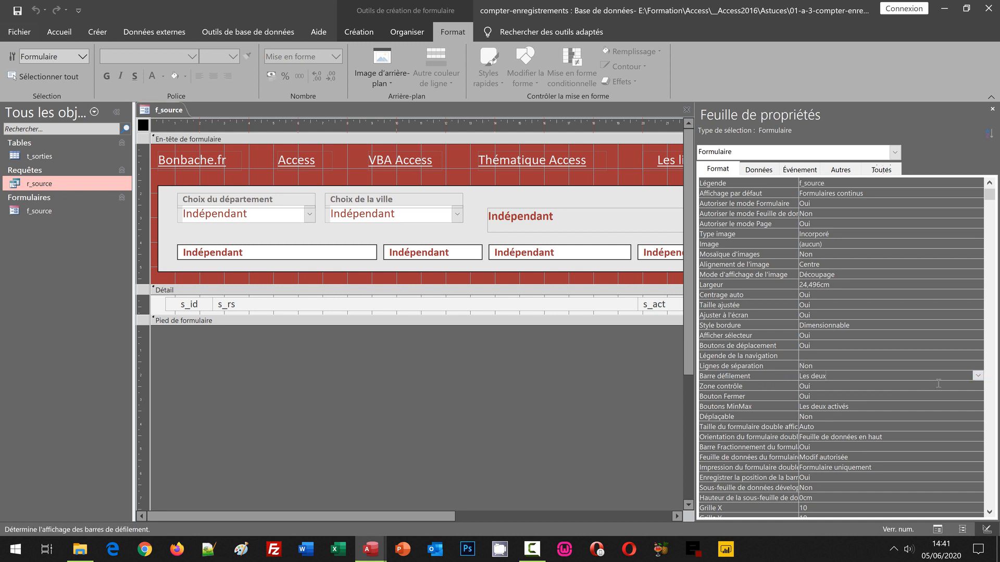
pyautogui.click(977, 376)
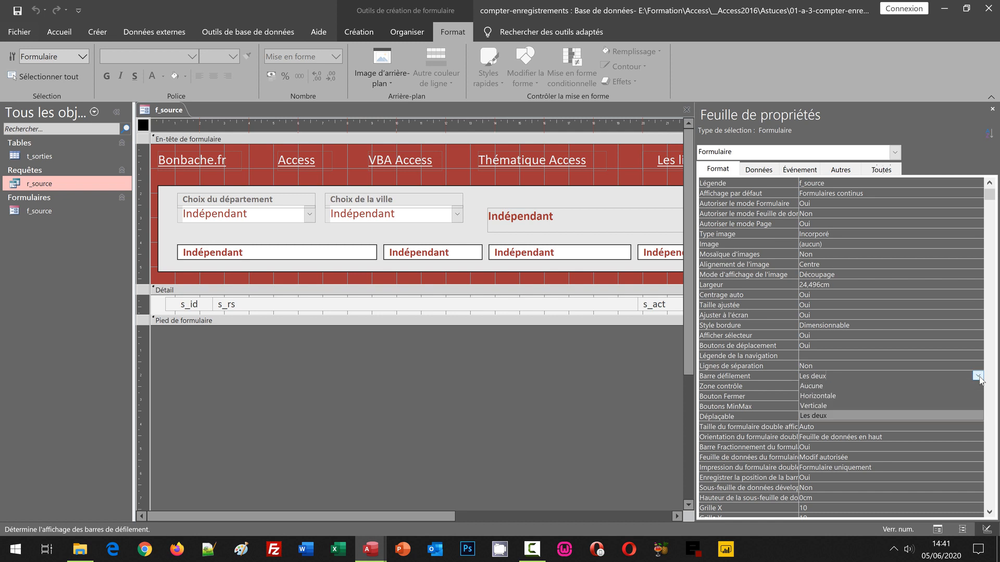
pyautogui.click(883, 406)
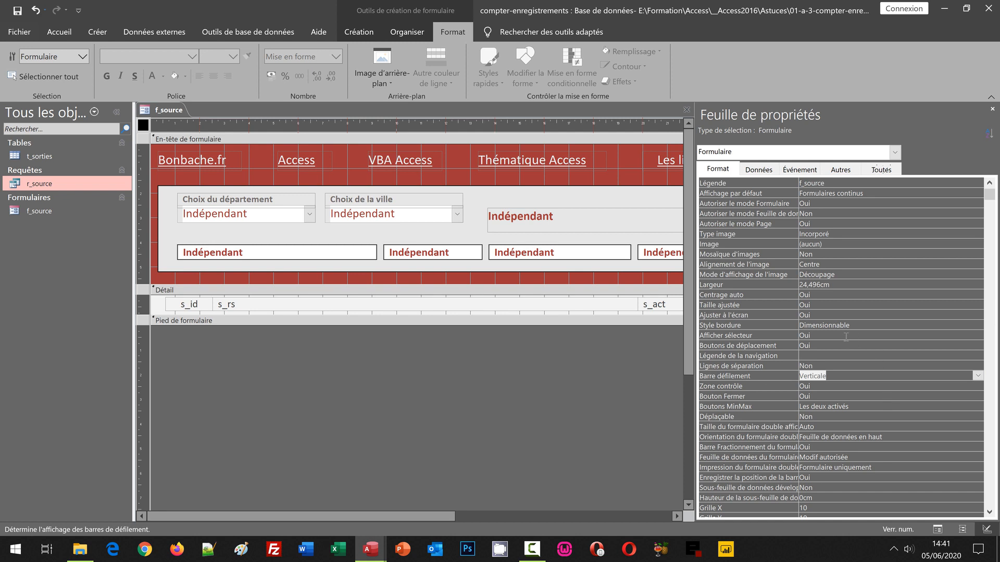
# Step: Set the form's Afficher sélecteur and Boutons de déplacement properties to Non and check the result in form view
pyautogui.doubleClick(820, 335)
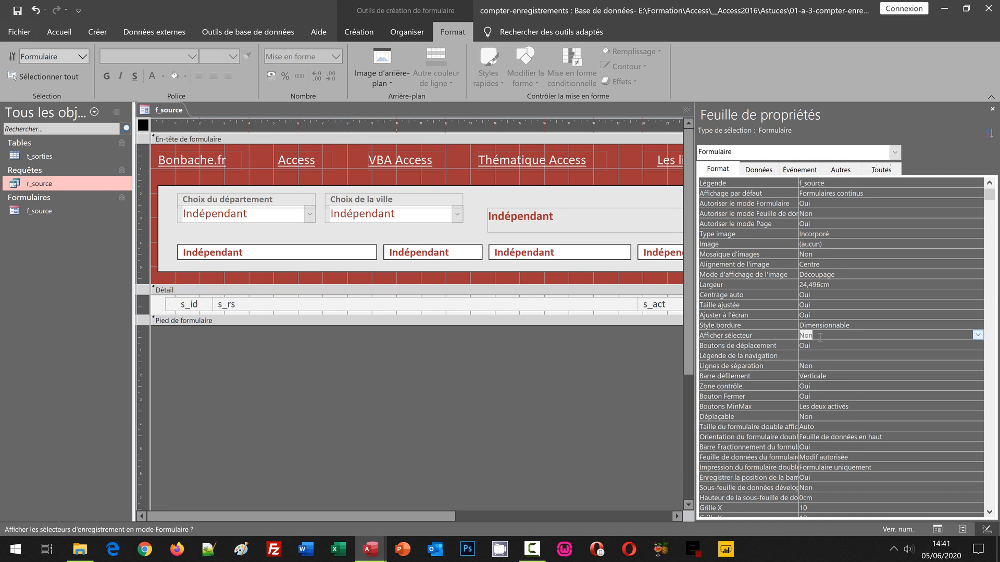
pyautogui.doubleClick(827, 345)
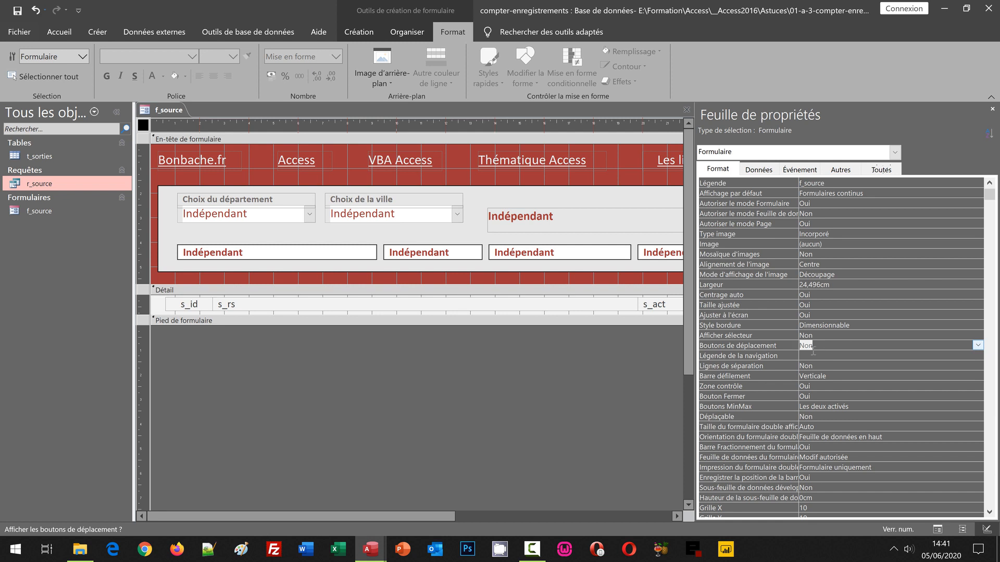
pyautogui.click(465, 380)
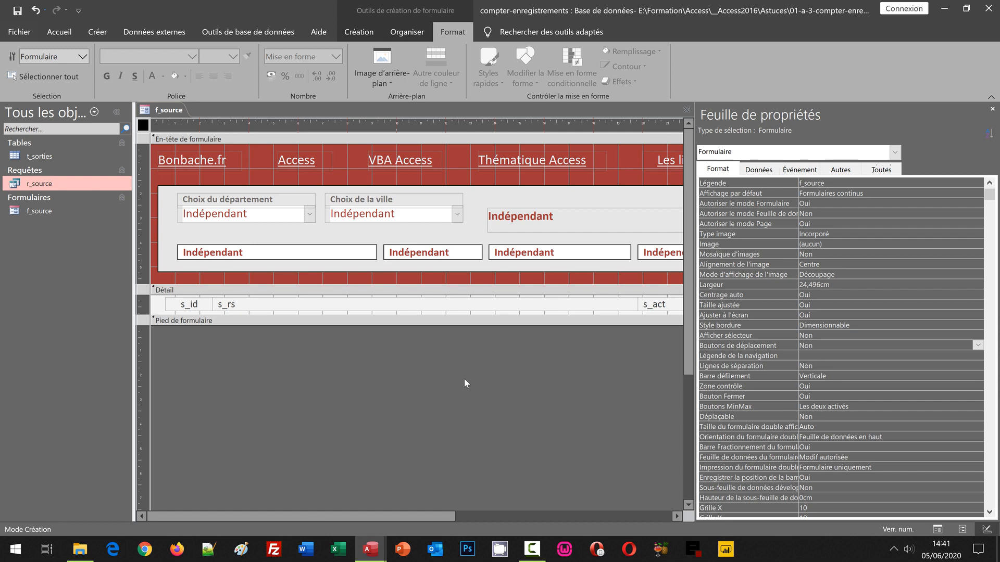
pyautogui.press('F5')
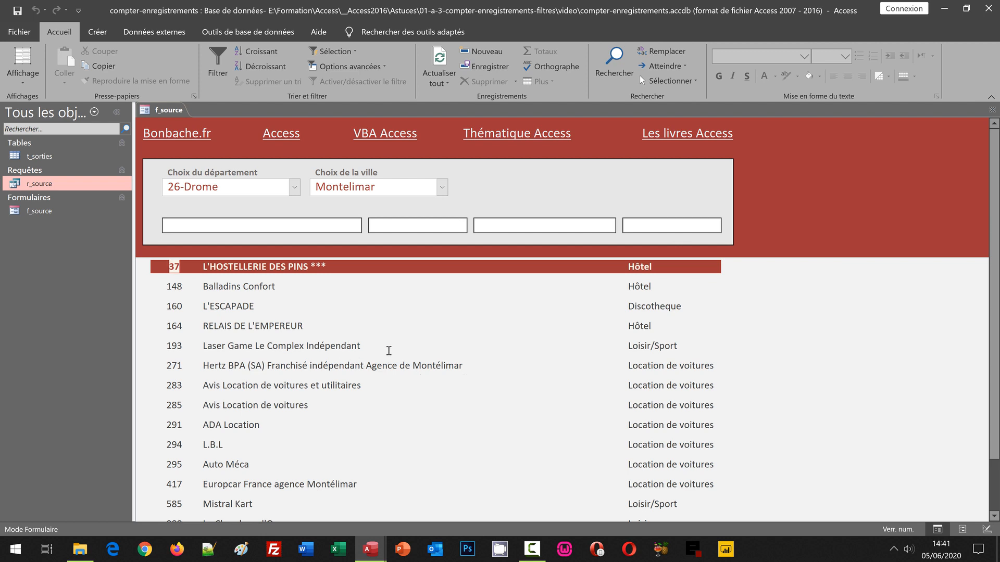
pyautogui.click(389, 351)
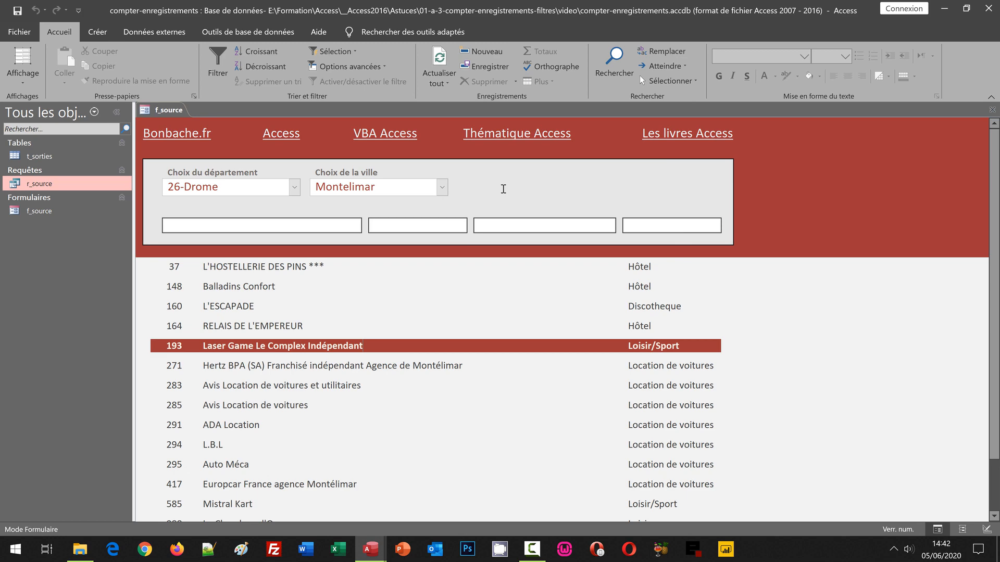
# Step: Return f_source to design view and open the Expression Builder for the Compte text box's Source contrôle property
pyautogui.click(23, 79)
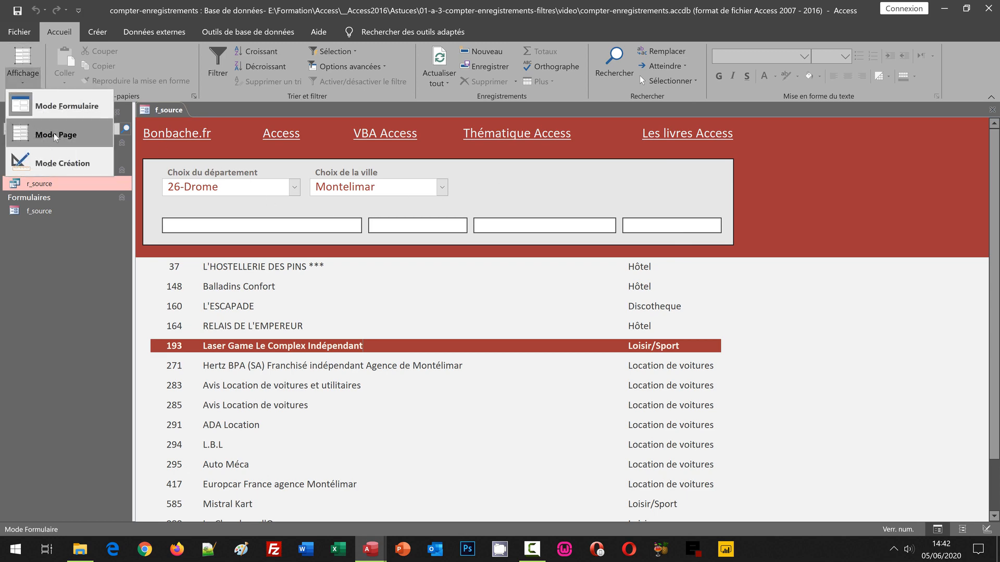
pyautogui.click(57, 162)
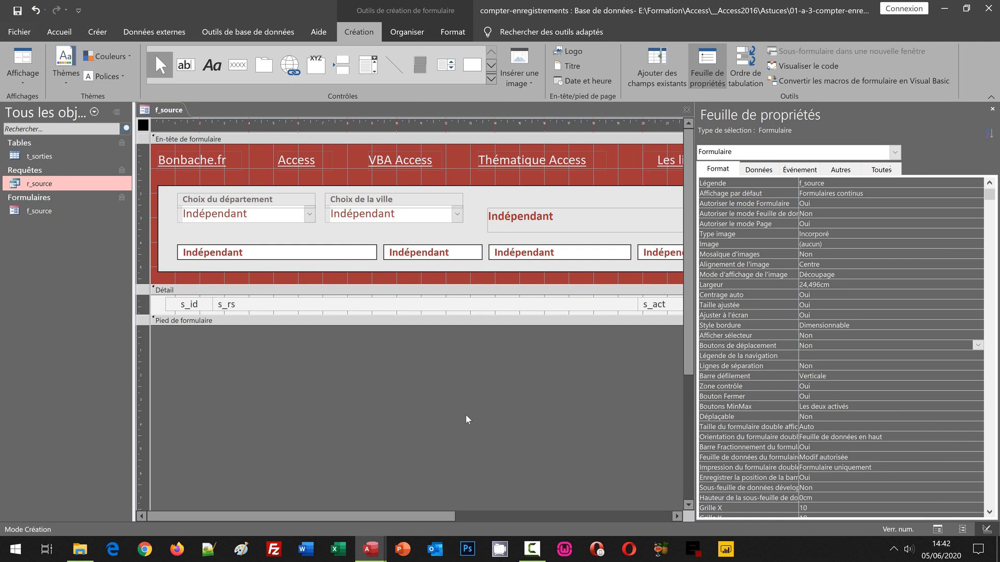
pyautogui.click(533, 223)
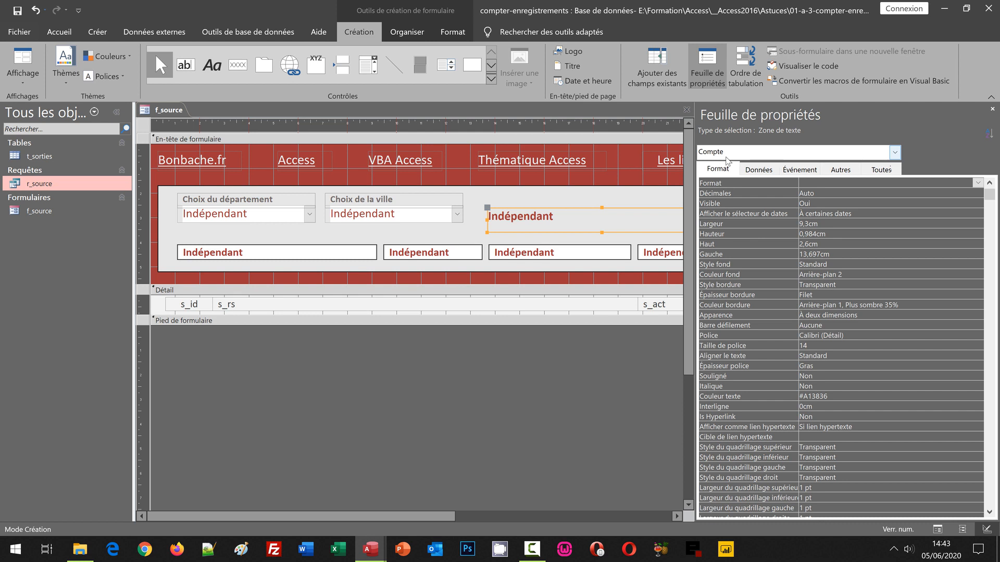
pyautogui.click(769, 170)
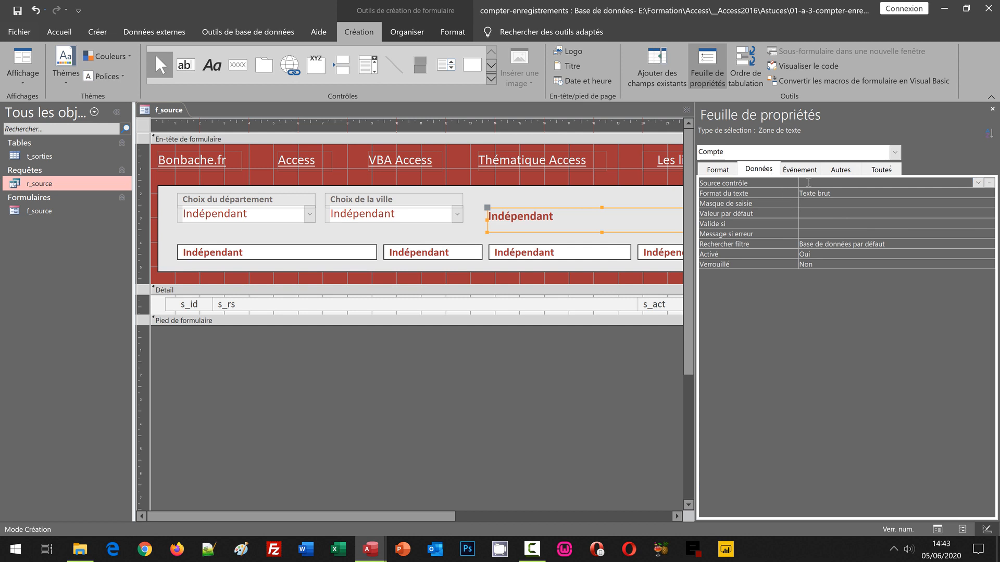
pyautogui.click(808, 182)
pyautogui.rightClick(808, 182)
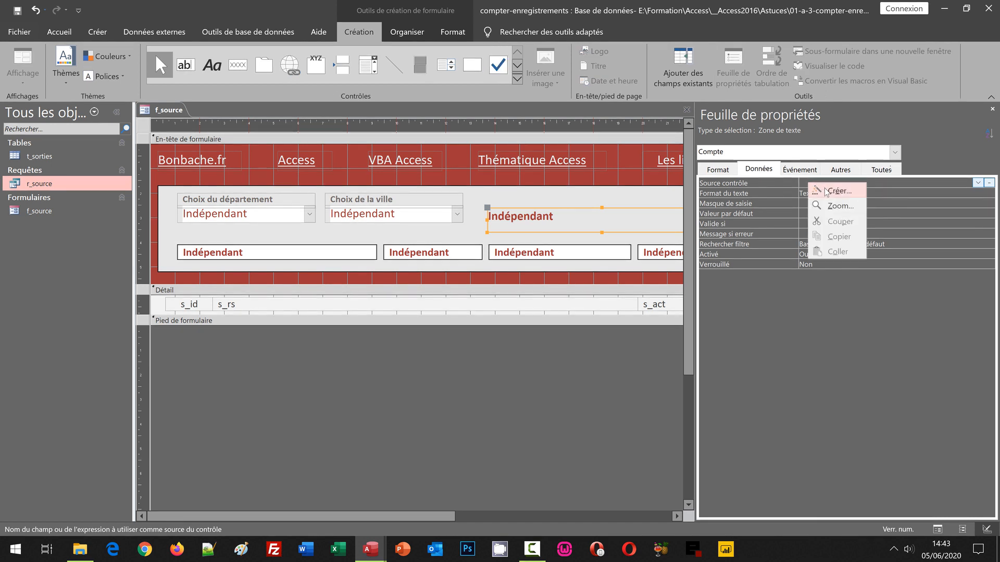
pyautogui.click(828, 191)
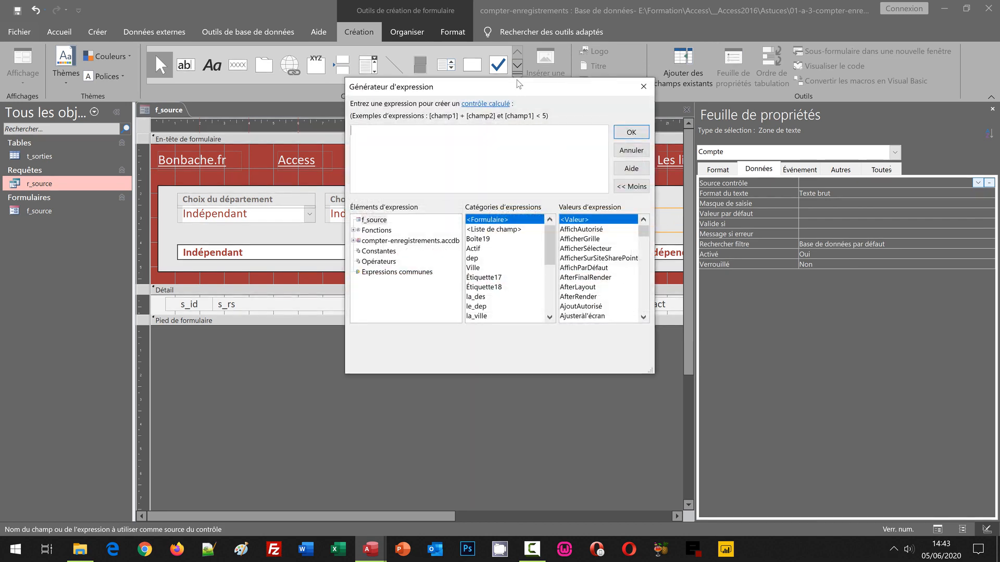
pyautogui.moveTo(650, 371); pyautogui.dragTo(752, 424)
pyautogui.moveTo(558, 86); pyautogui.dragTo(490, 176)
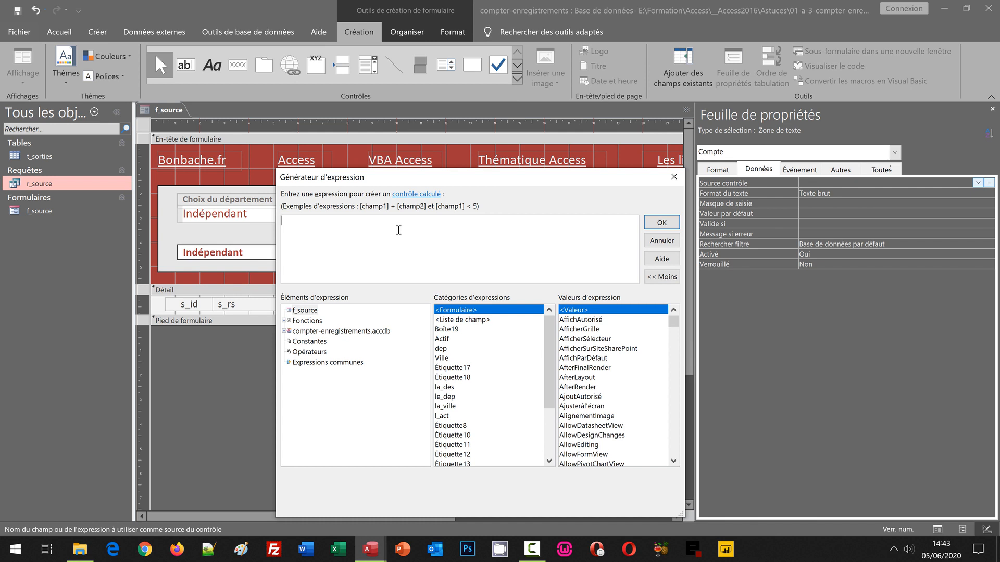
# Step: Write the expression =CpteDom("[s_id]";"r_source") to count the records of the r_source query
pyautogui.write('=CpteDom')
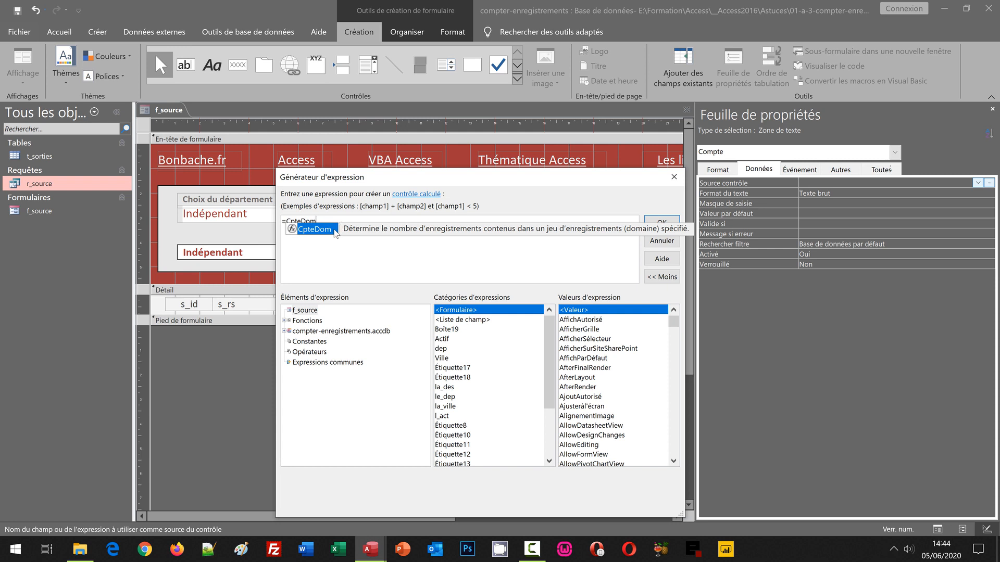
pyautogui.doubleClick(335, 230)
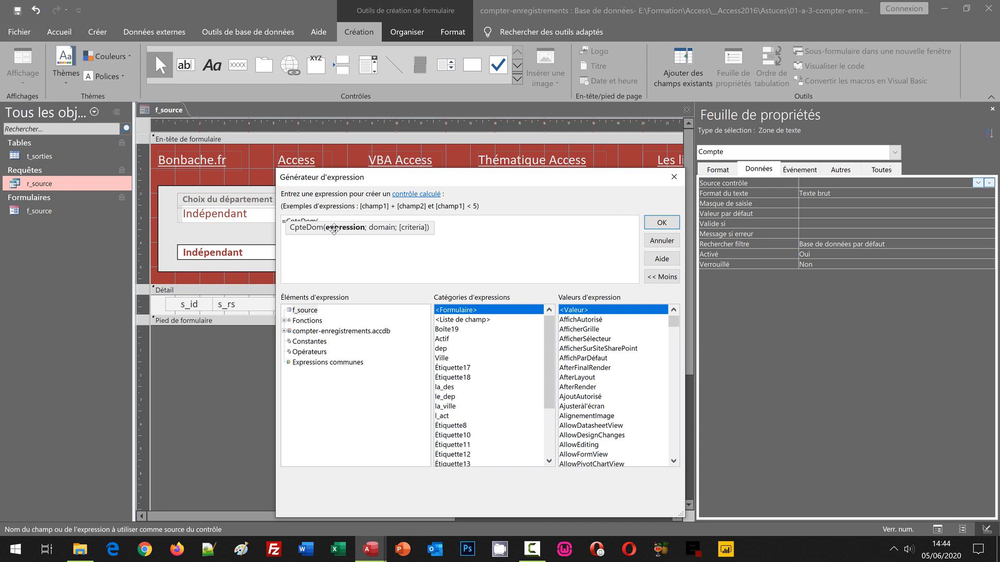
pyautogui.write('"[s_id]";')
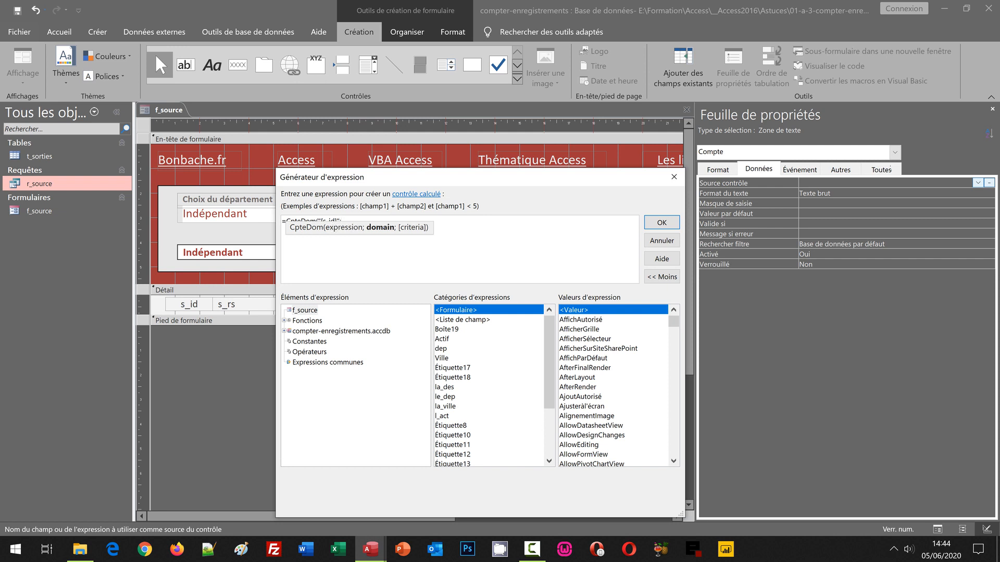
pyautogui.write('"r_source')
pyautogui.write(')')
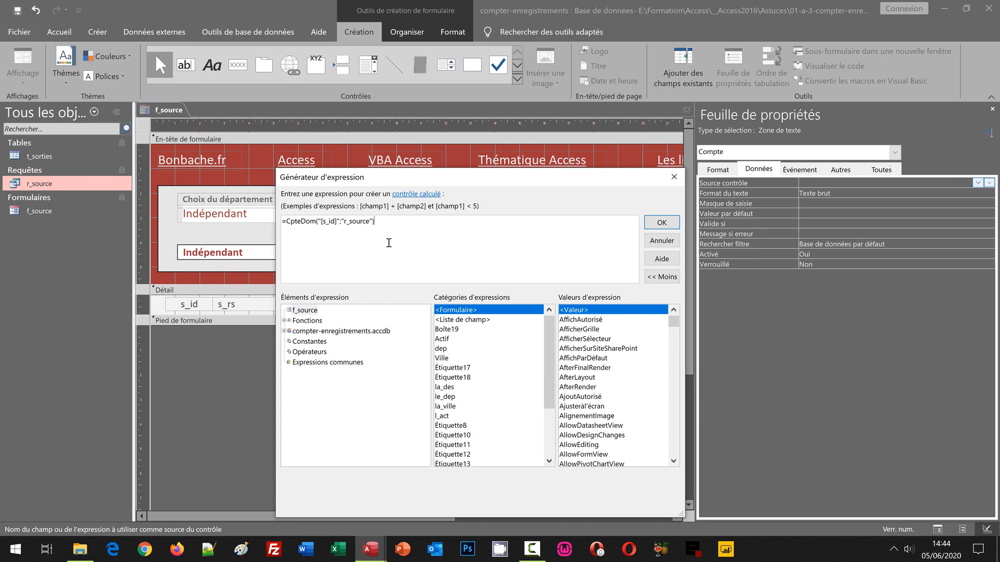
# Step: Append & " enregistrements concordants" to the counting expression, with a space before each word, and apply it to the Compte text box
pyautogui.write('&"')
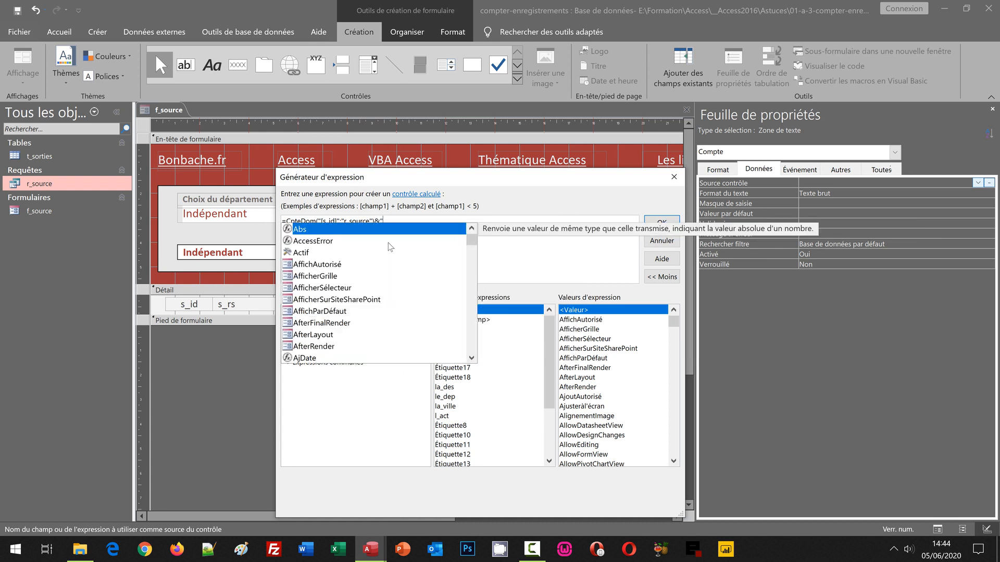
pyautogui.write('enregistre')
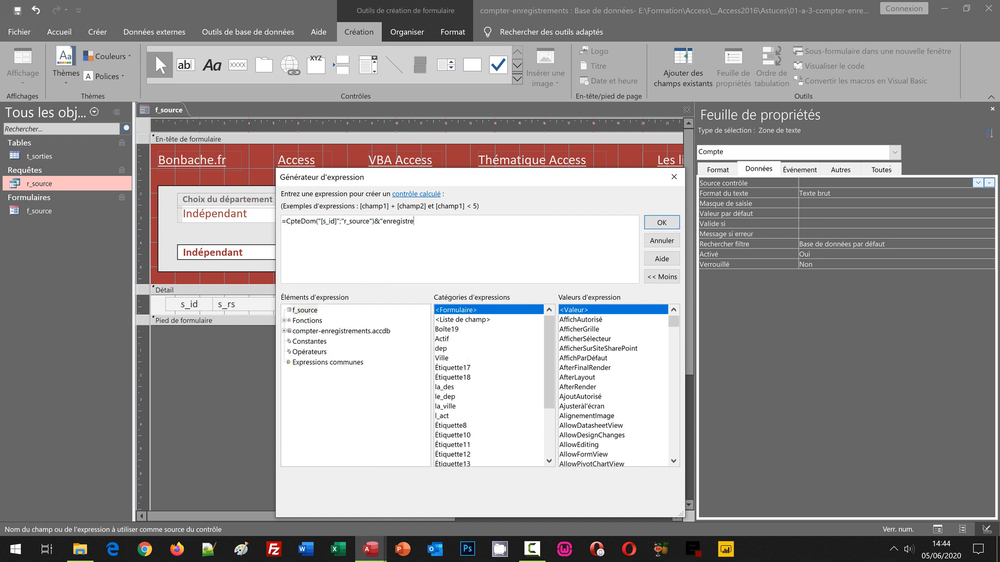
pyautogui.write('ùe')
pyautogui.press('BackSpace')
pyautogui.press('BackSpace')
pyautogui.write('mentsconcordants')
pyautogui.click(661, 223)
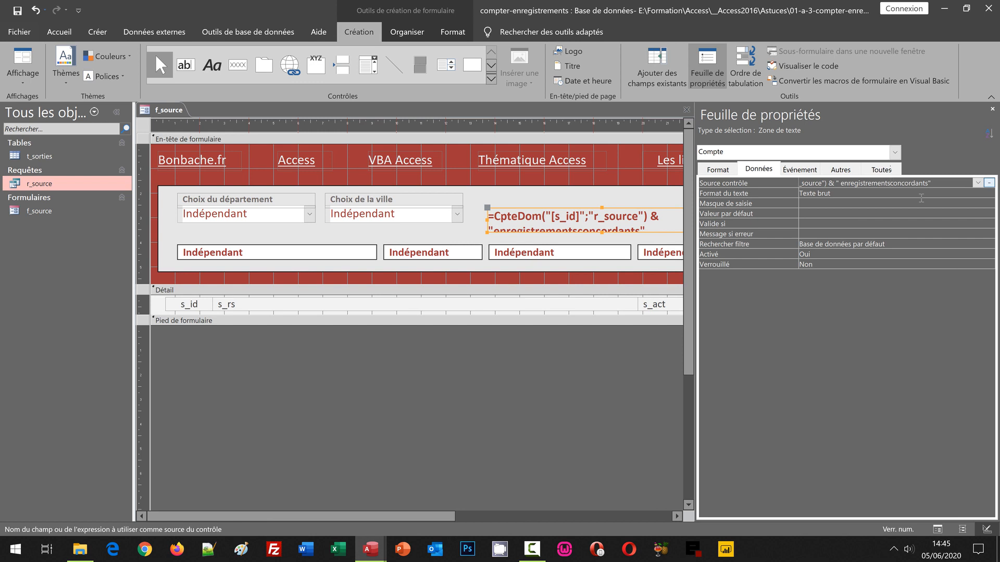
pyautogui.click(921, 197)
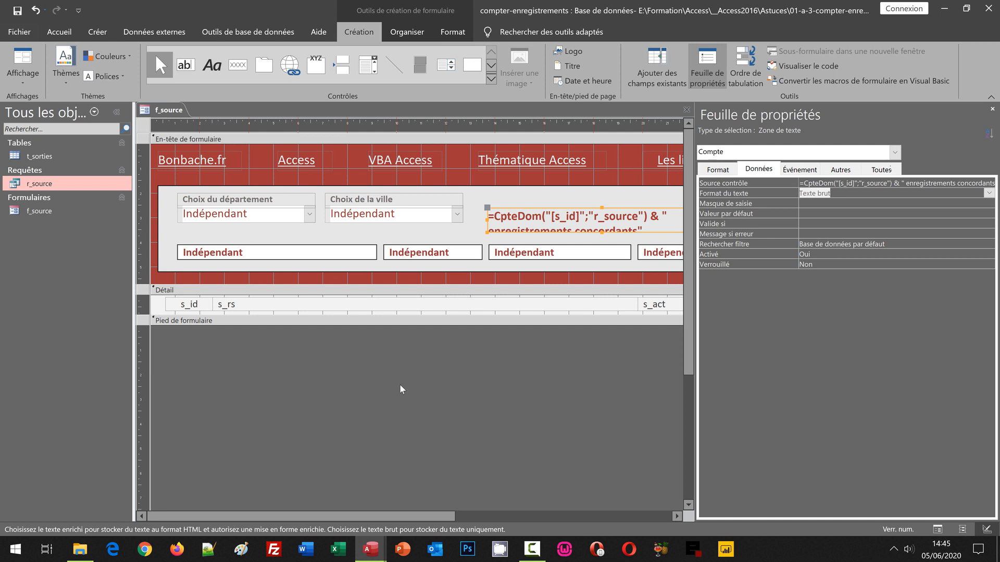
# Step: Show the form in form view and compare the displayed count with the listed records for Montelimar
pyautogui.press('F5')
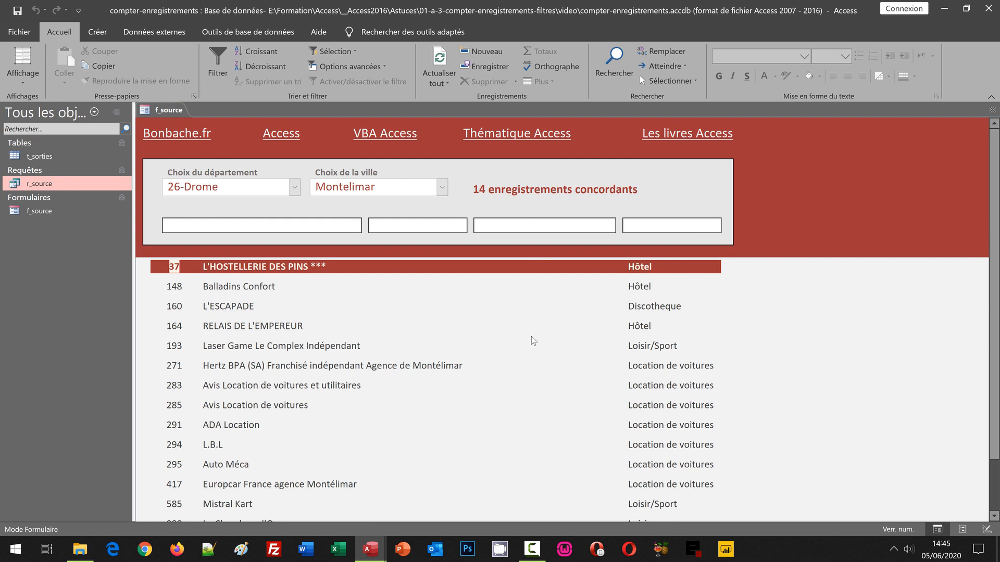
pyautogui.scroll(-2, 438, 391)
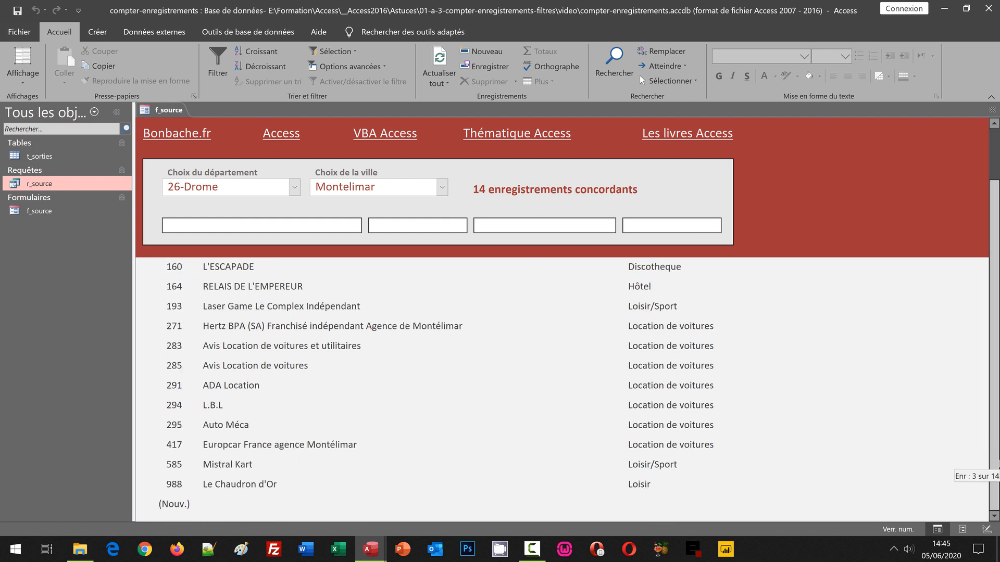
pyautogui.scroll(2, 437, 391)
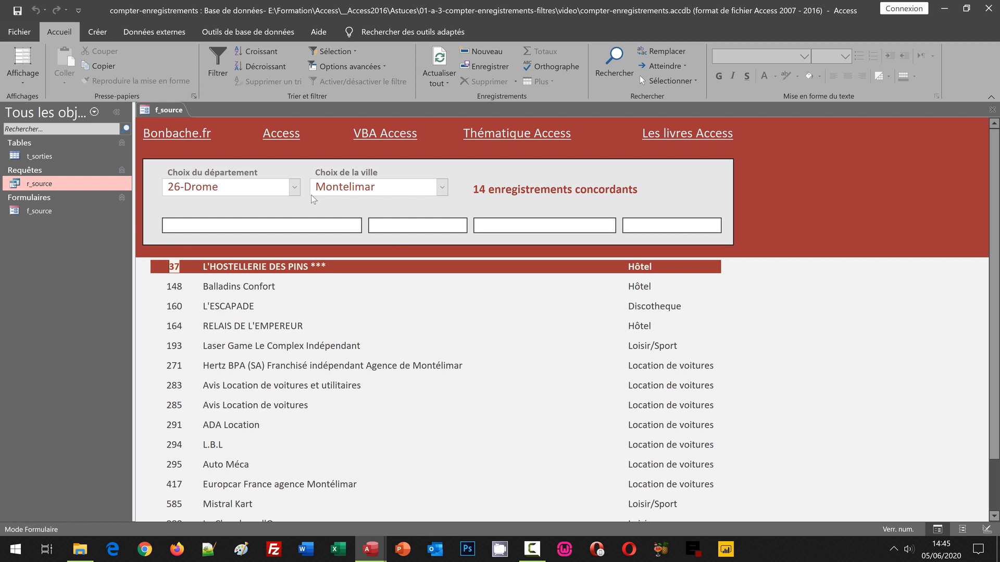
# Step: Filter the form by department 07-Ardèche and city Annonay to test the record count
pyautogui.click(295, 187)
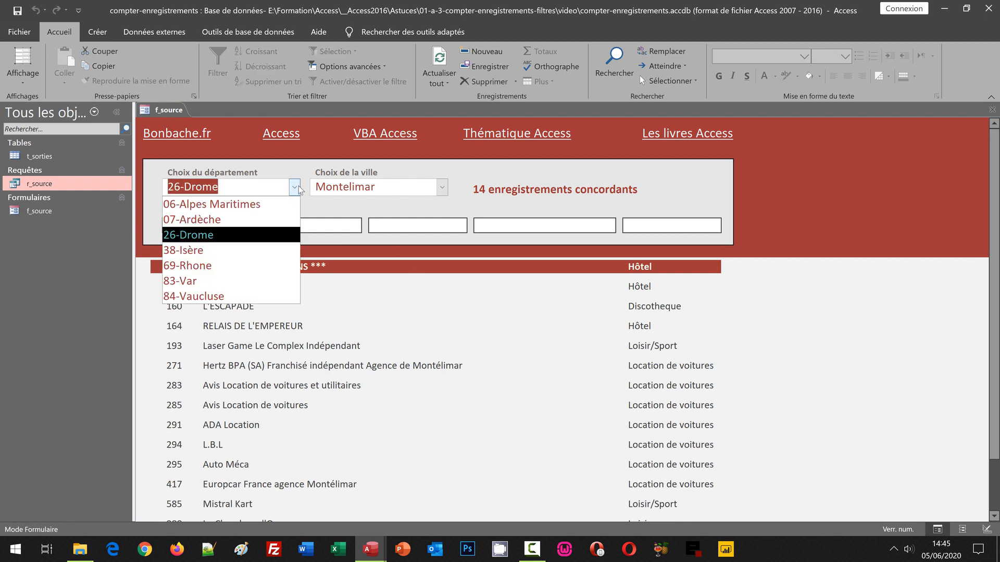
pyautogui.click(251, 226)
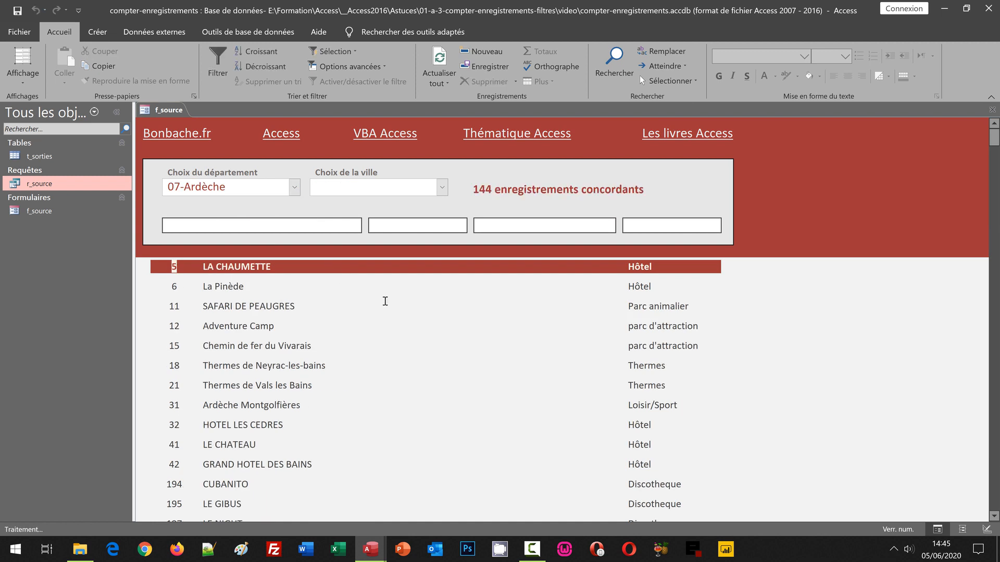
pyautogui.click(442, 188)
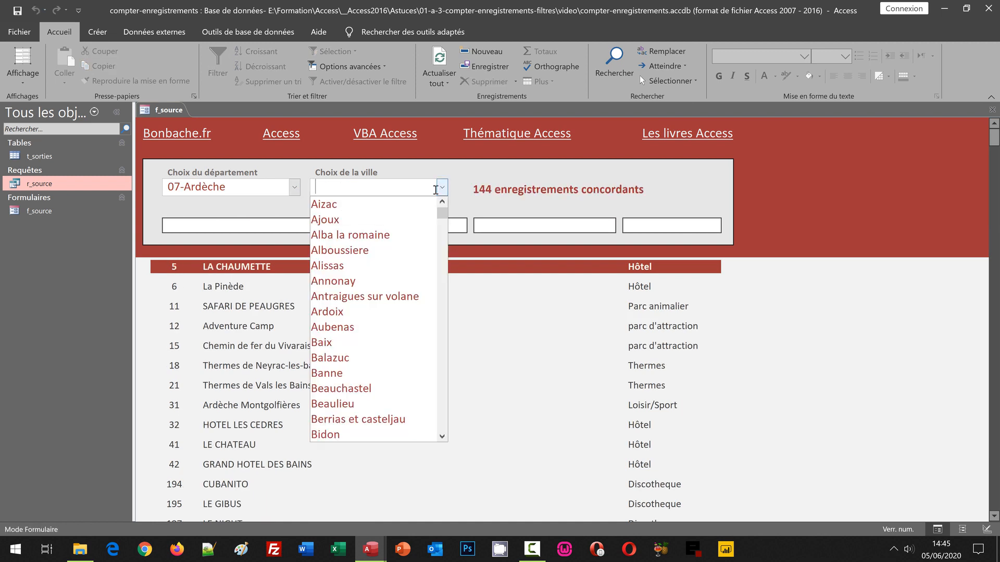
pyautogui.click(357, 281)
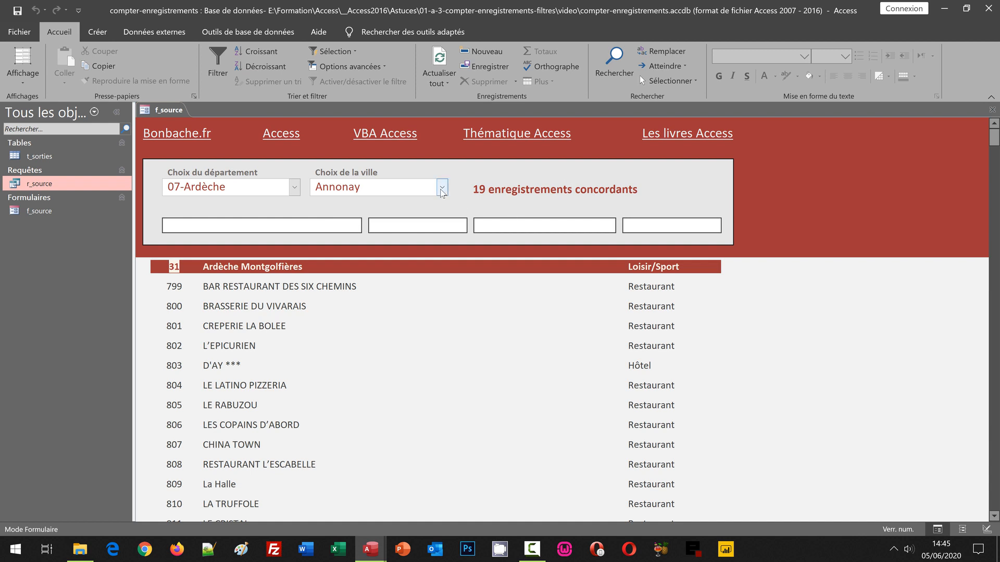
# Step: Change the city to Aubenas, Balazuc and Beauchastel in turn to check that the count updates
pyautogui.click(441, 188)
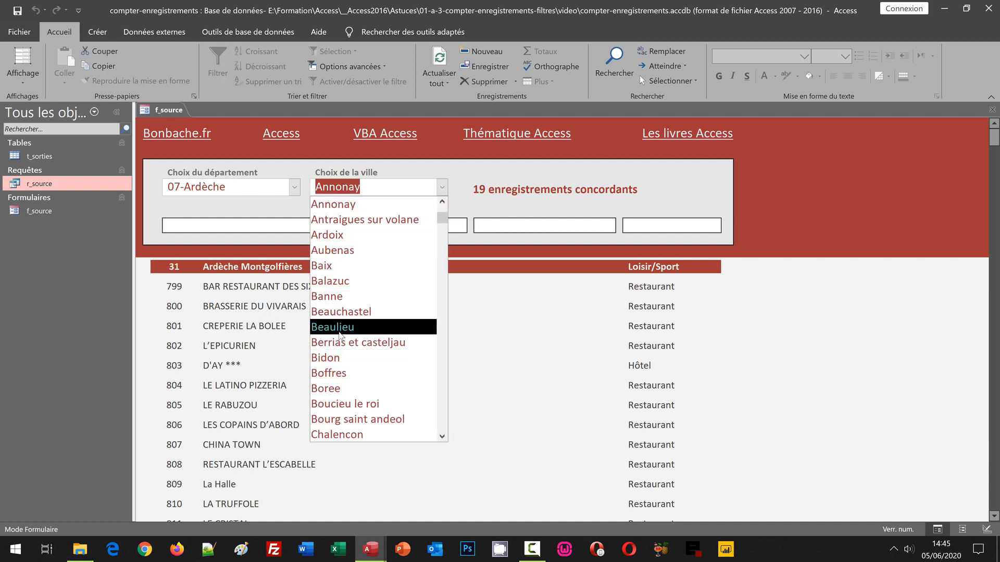
pyautogui.click(442, 202)
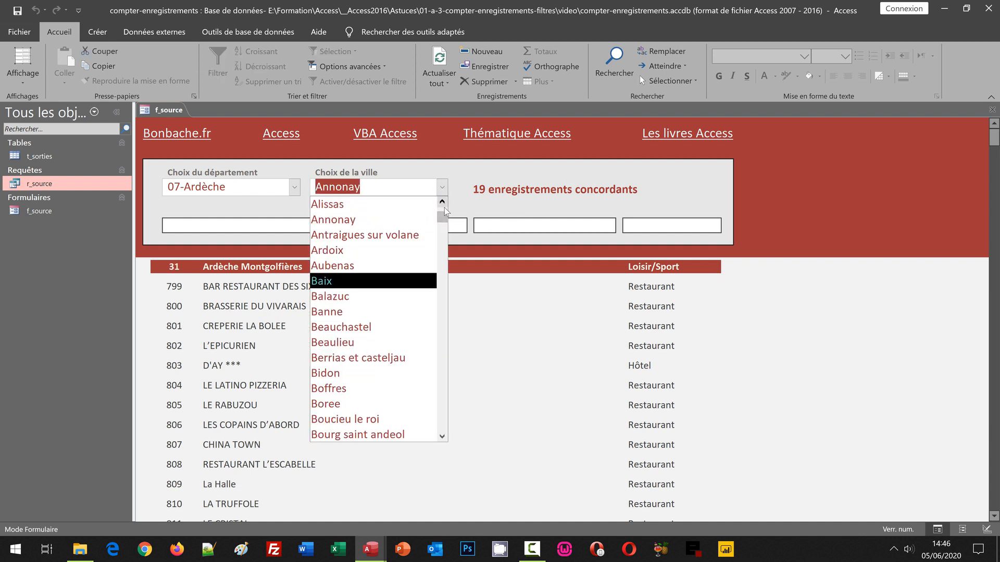
pyautogui.click(356, 266)
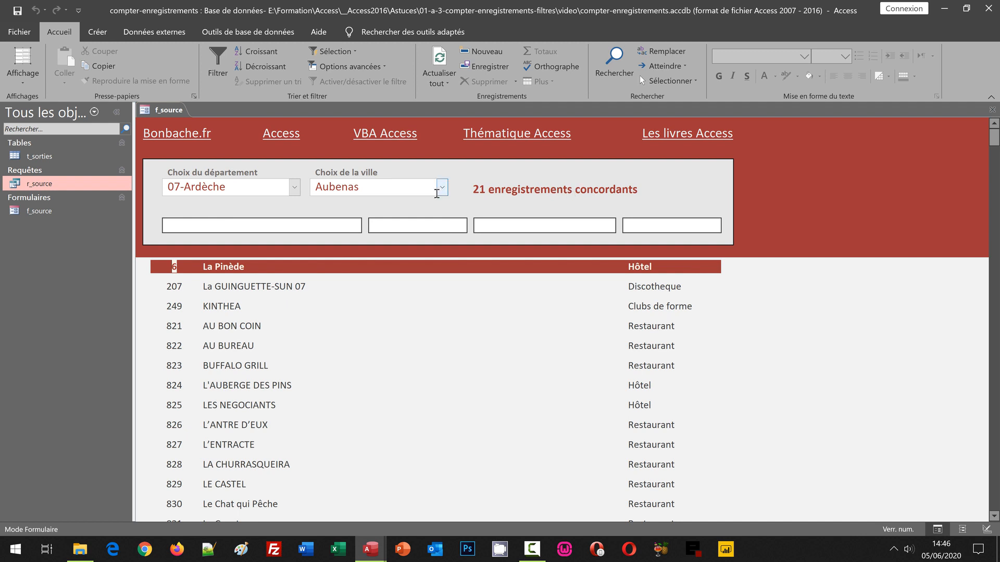
pyautogui.click(440, 193)
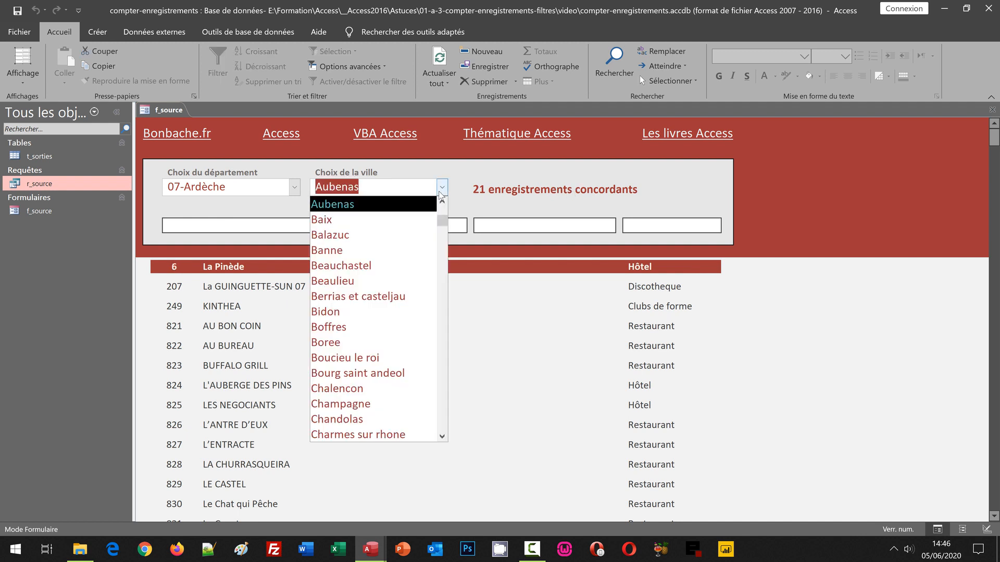
pyautogui.click(396, 235)
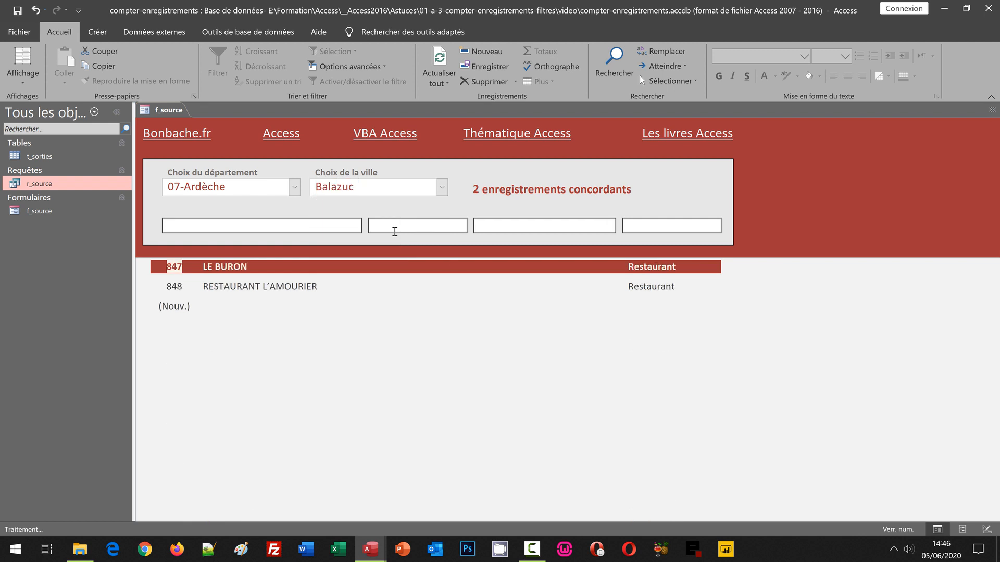
pyautogui.click(442, 188)
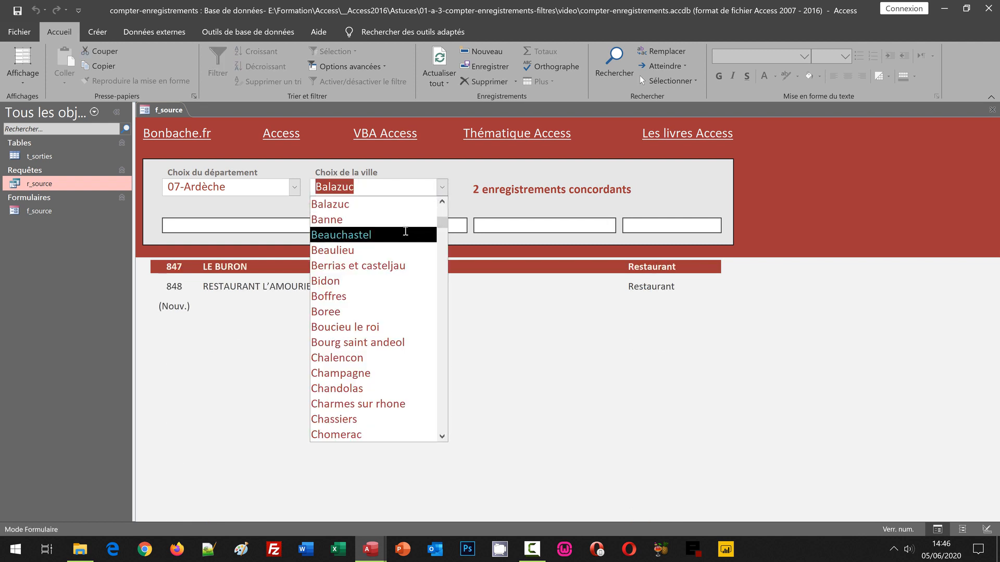
pyautogui.click(397, 232)
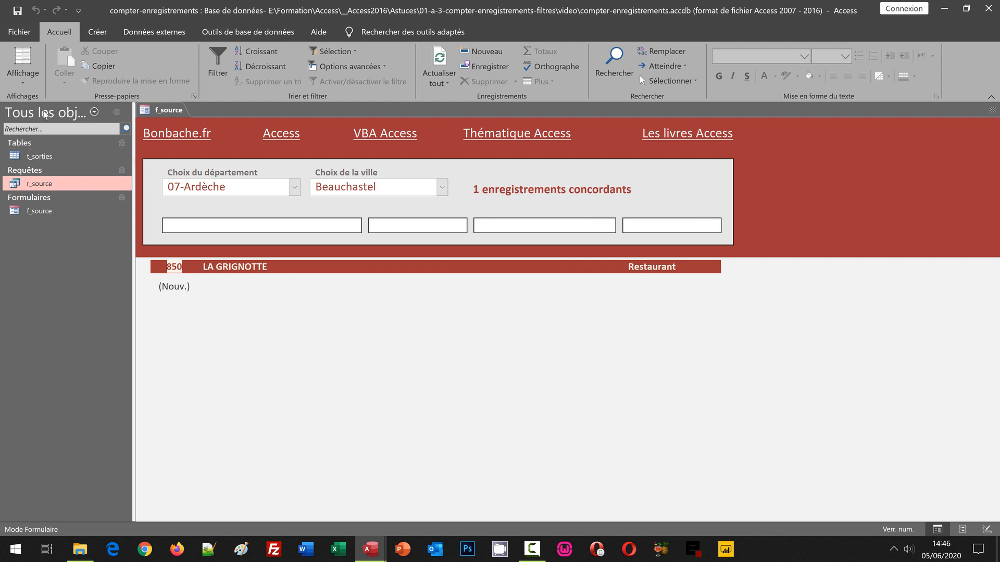
# Step: Return the f_source form to design view and open the Compte text box's control source in the expression builder
pyautogui.click(27, 86)
pyautogui.click(63, 163)
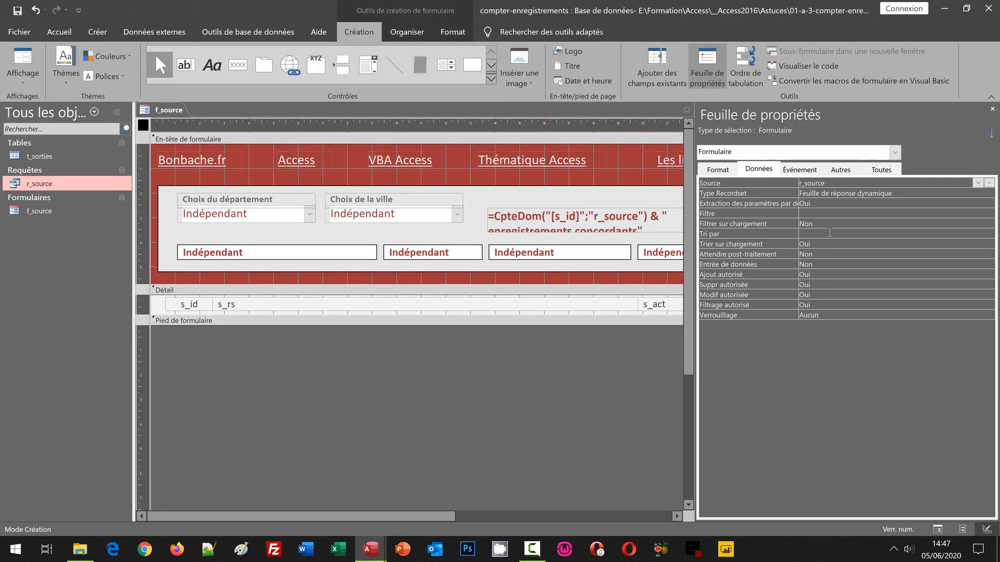
pyautogui.click(524, 224)
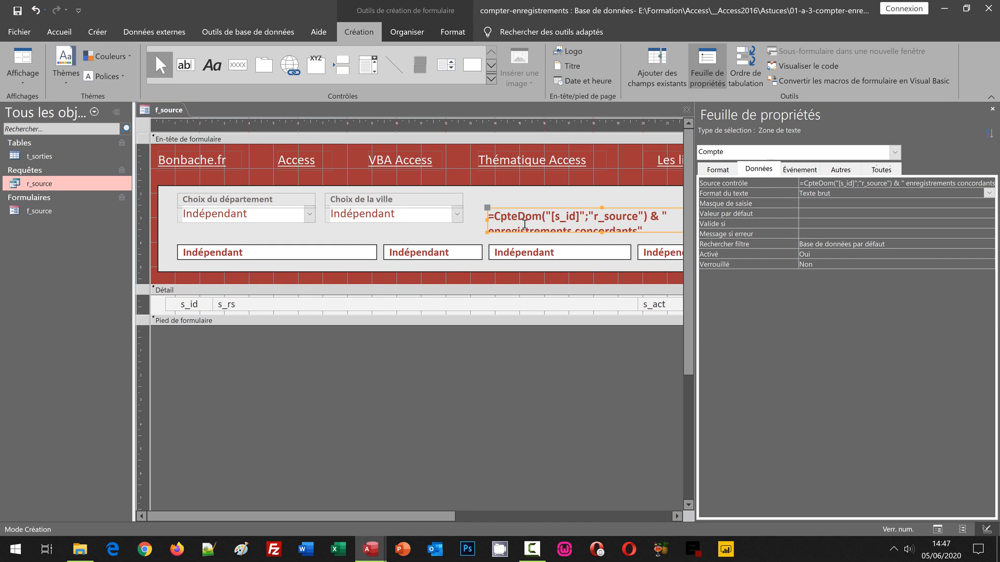
pyautogui.rightClick(820, 182)
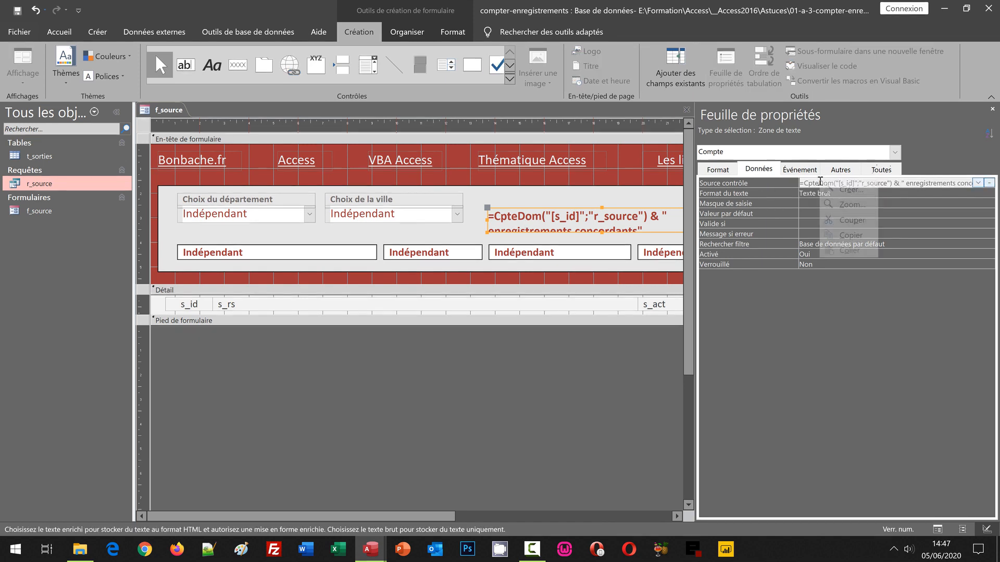
pyautogui.click(836, 190)
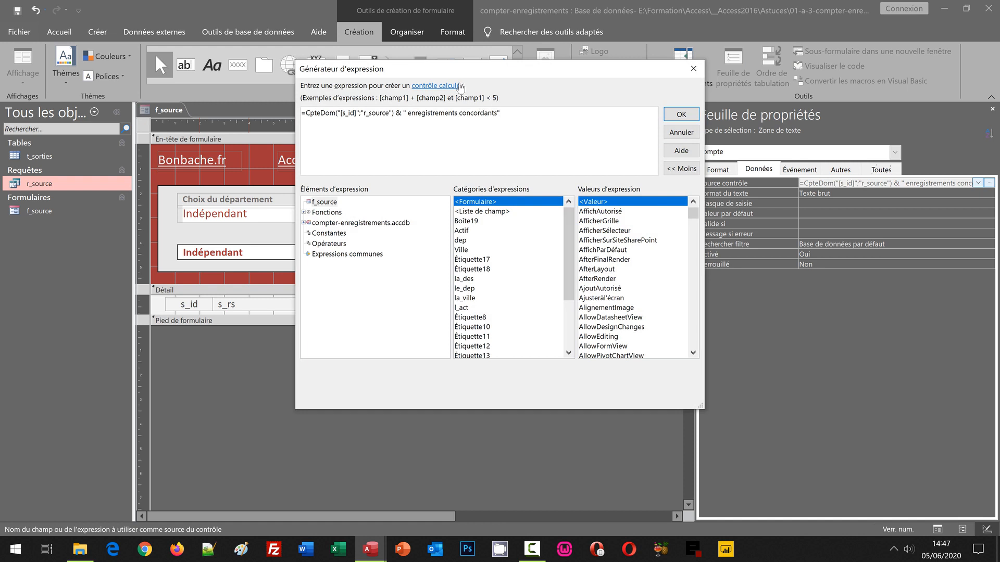
pyautogui.moveTo(442, 72); pyautogui.dragTo(392, 123)
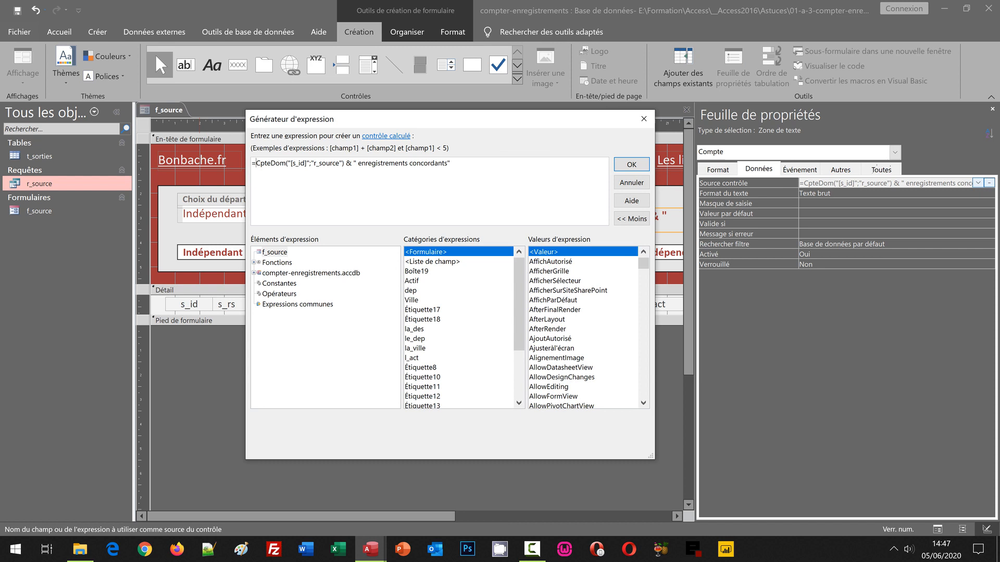
# Step: Start the expression with VraiFaux(, using CpteDom("[s_id]";"r_source")>1 as the condition and the existing plural count text as the true result
pyautogui.write('VraiF')
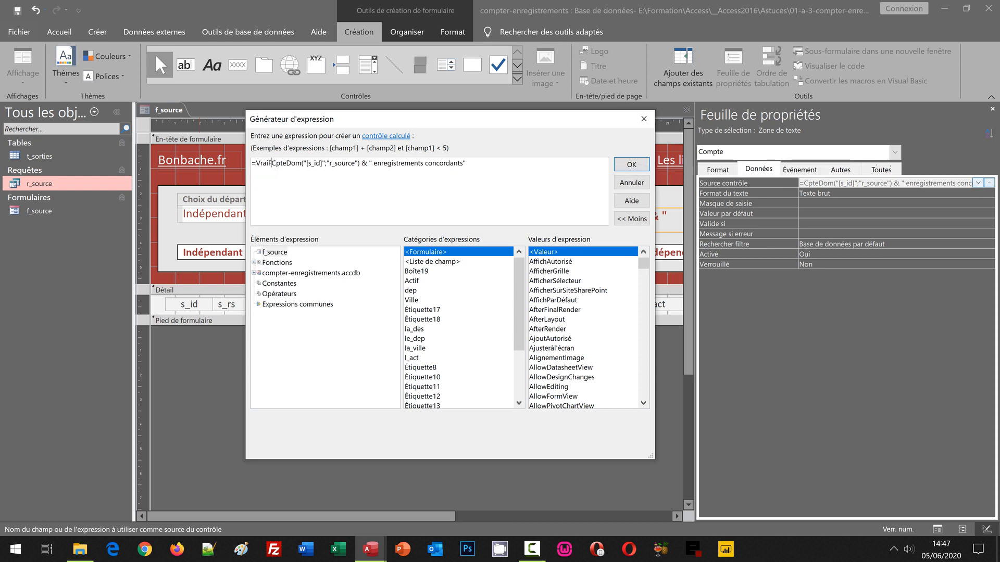
pyautogui.write('aux')
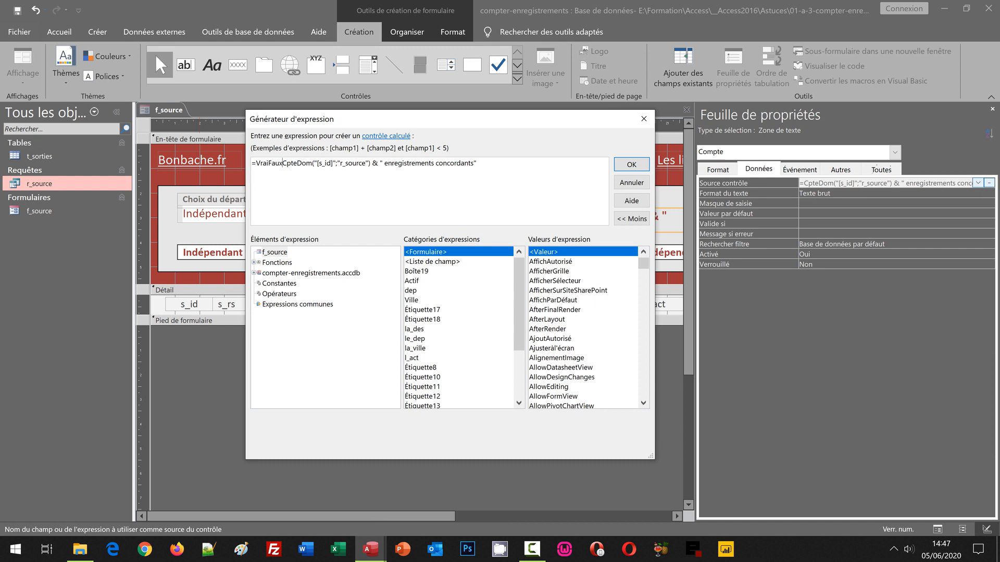
pyautogui.write('(')
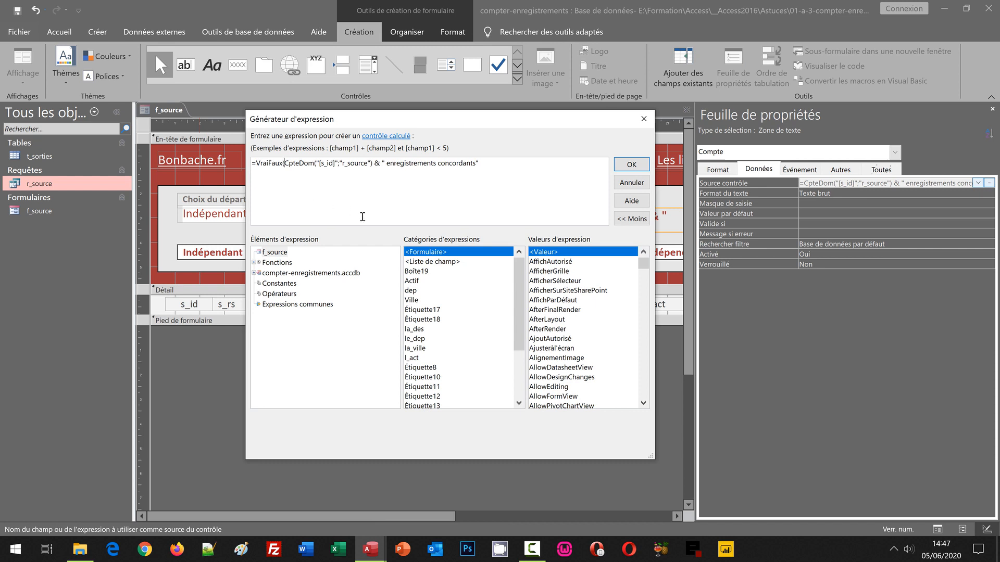
pyautogui.keyDown('shift'); pyautogui.click(373, 165); pyautogui.keyUp('shift')
pyautogui.hotkey('ctrl', 'c')
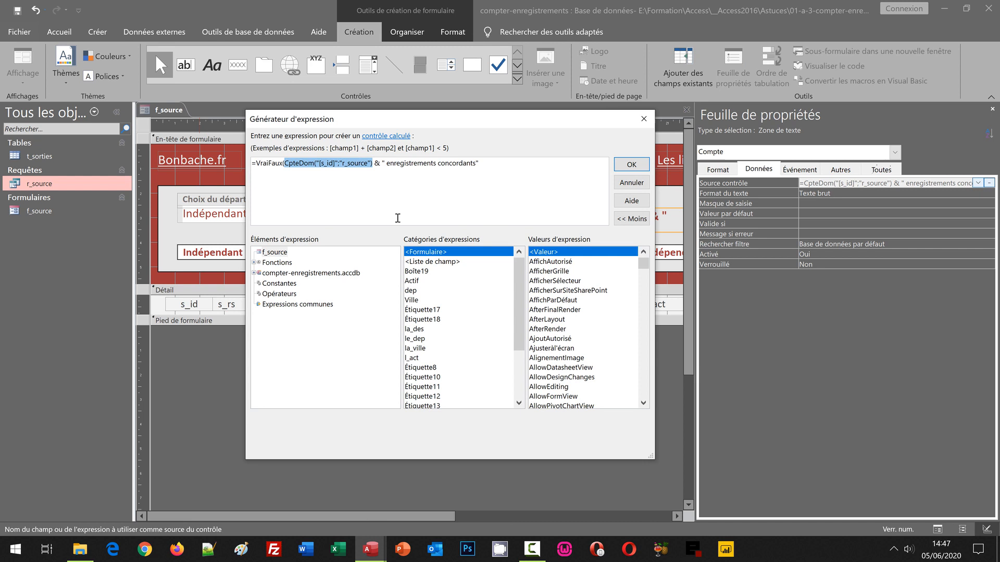
pyautogui.click(372, 164)
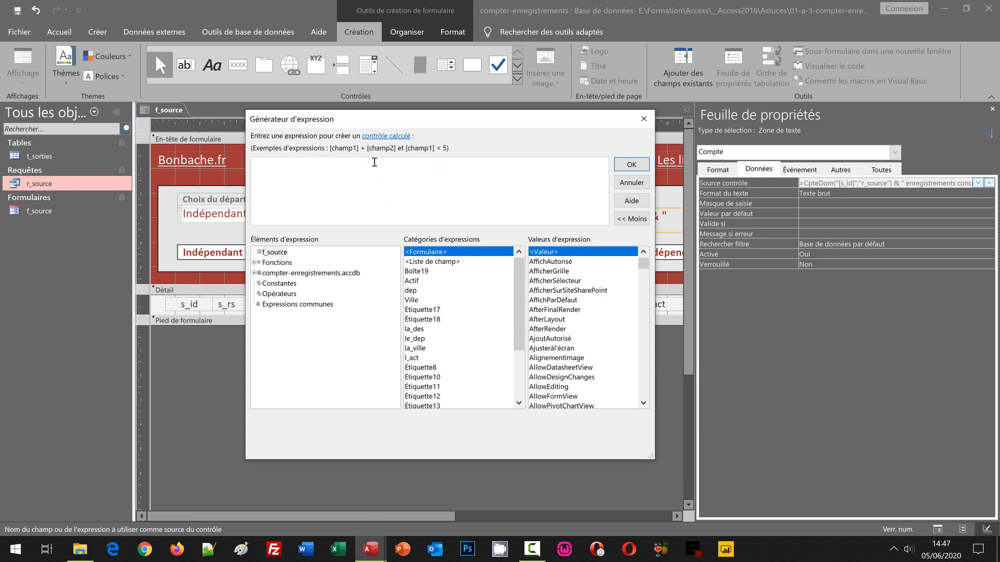
pyautogui.press('Left')
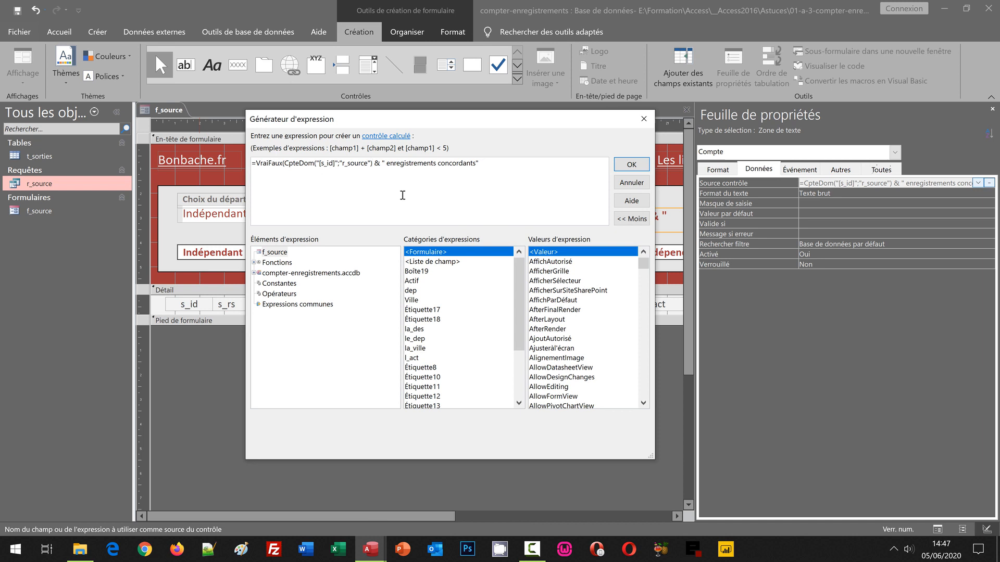
pyautogui.write('>1;')
pyautogui.hotkey('ctrl', 'v')
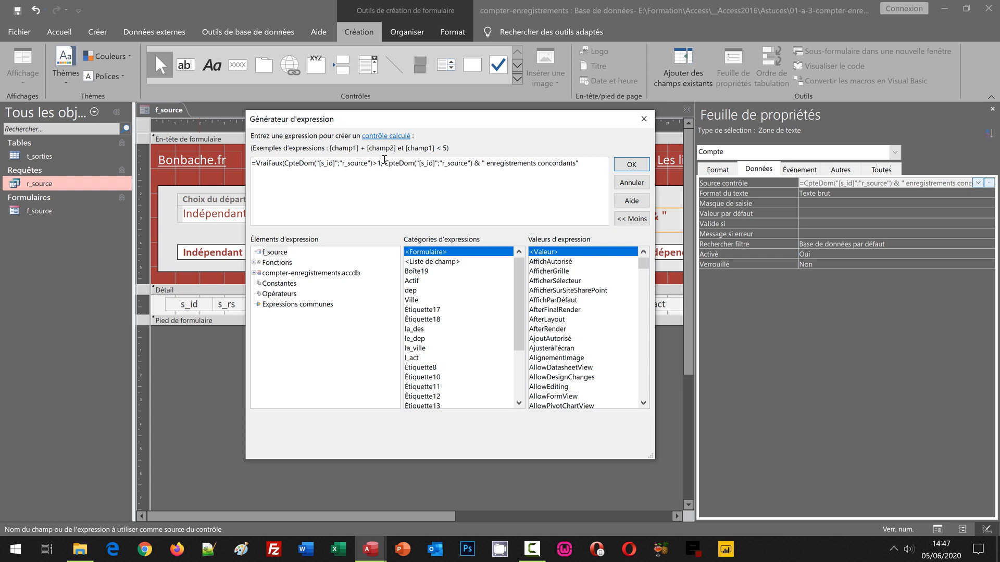
# Step: Add CpteDom("[s_id]";"r_source") & " enregistrement concordant" as the false result, close the VraiFaux function and apply the expression to Compte
pyautogui.keyDown('shift'); pyautogui.click(582, 164); pyautogui.keyUp('shift')
pyautogui.hotkey('ctrl', 'c')
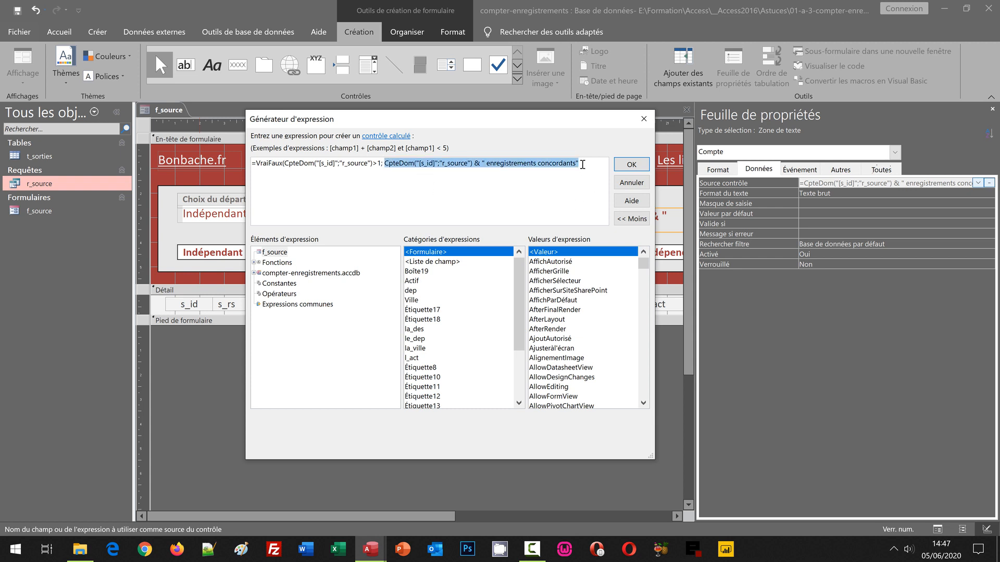
pyautogui.click(582, 165)
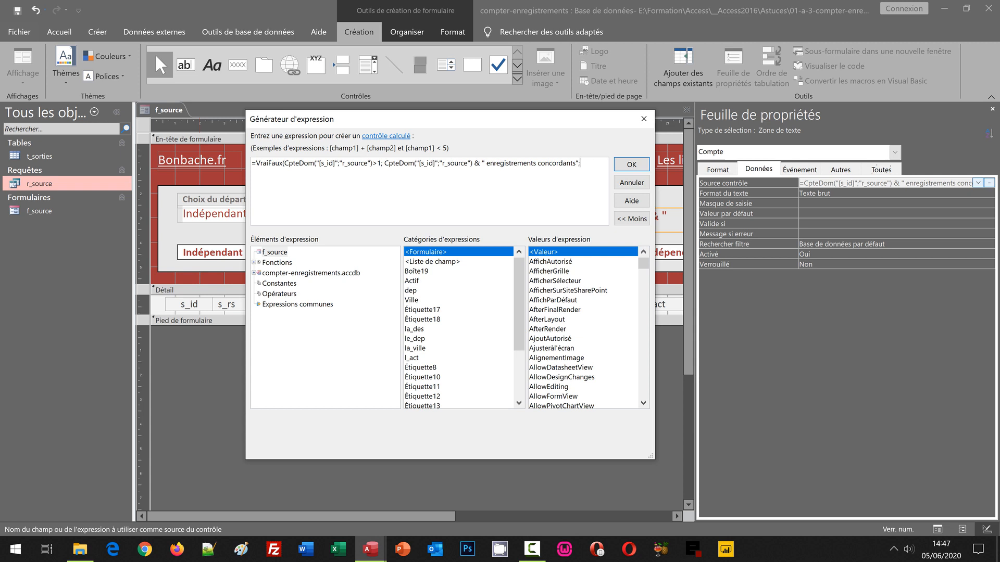
pyautogui.hotkey('ctrl', 'v')
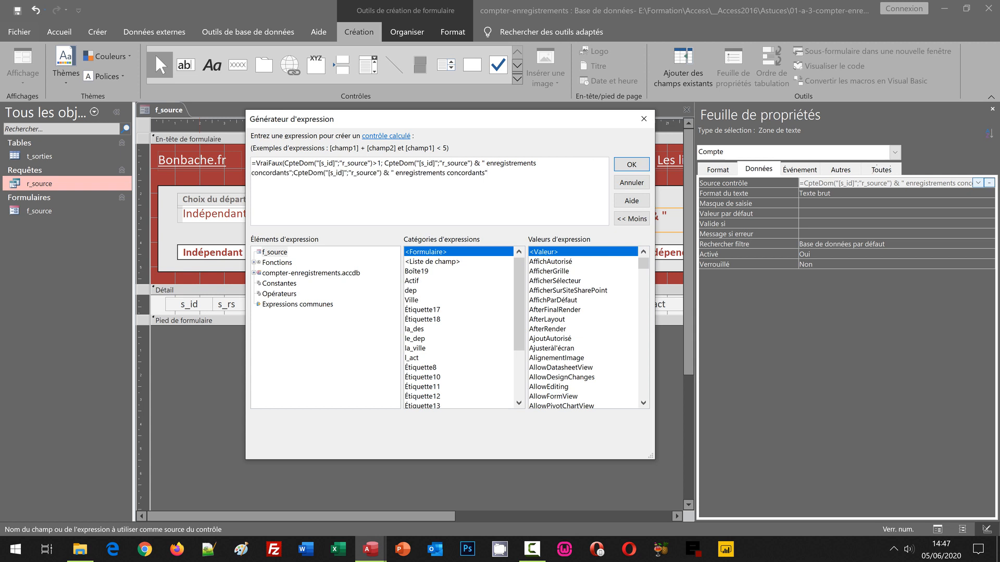
pyautogui.press('Left')
pyautogui.press('BackSpace')
pyautogui.press('BackSpace')
pyautogui.click(489, 175)
pyautogui.write(')')
pyautogui.click(630, 166)
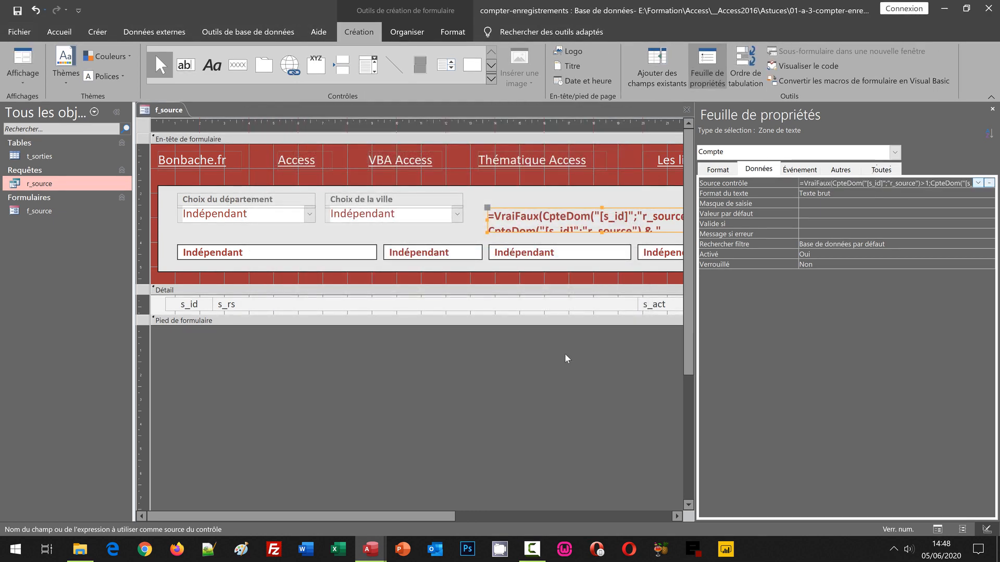
# Step: Show the f_source form in form view to check the count wording for Beauchastel
pyautogui.click(567, 359)
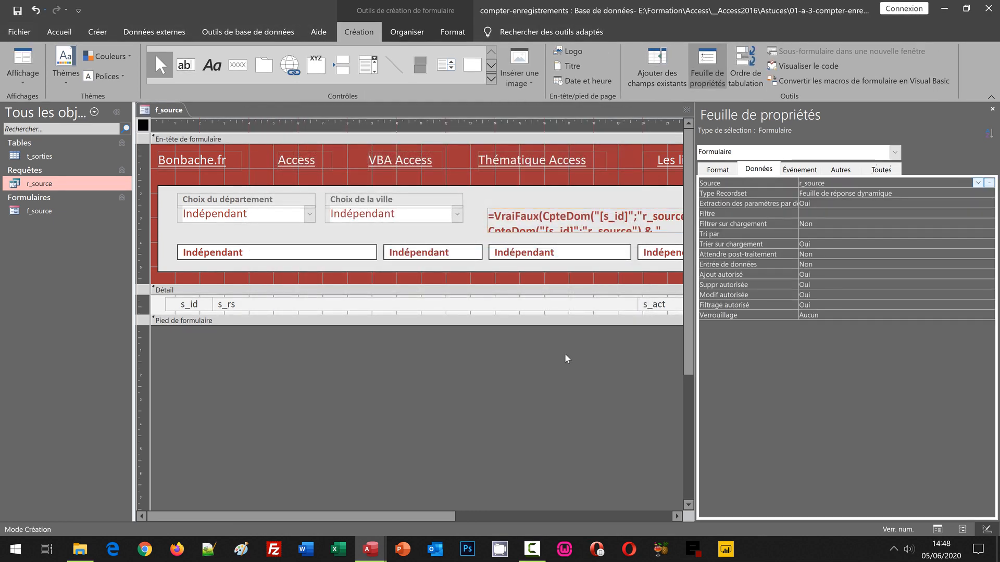
pyautogui.click(577, 214)
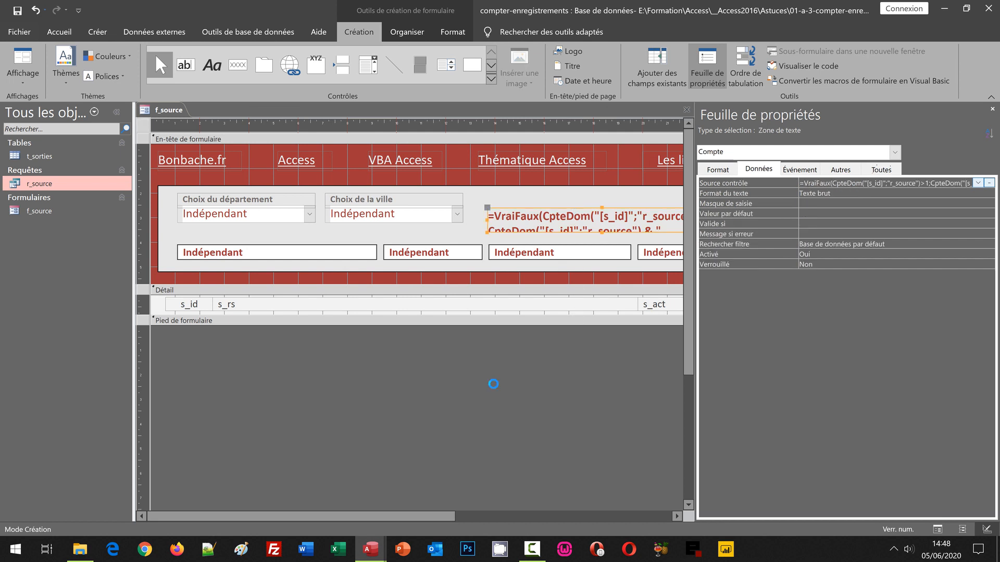
pyautogui.press('F5')
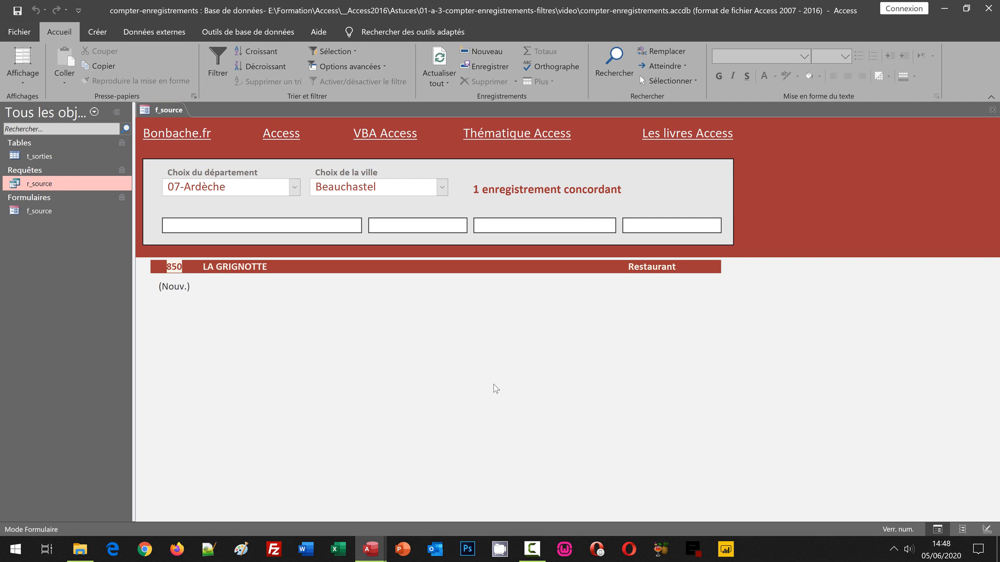
# Step: Filter the form by department 38-Isère and city Beauvoir en royans to check the singular wording
pyautogui.click(442, 188)
pyautogui.click(295, 186)
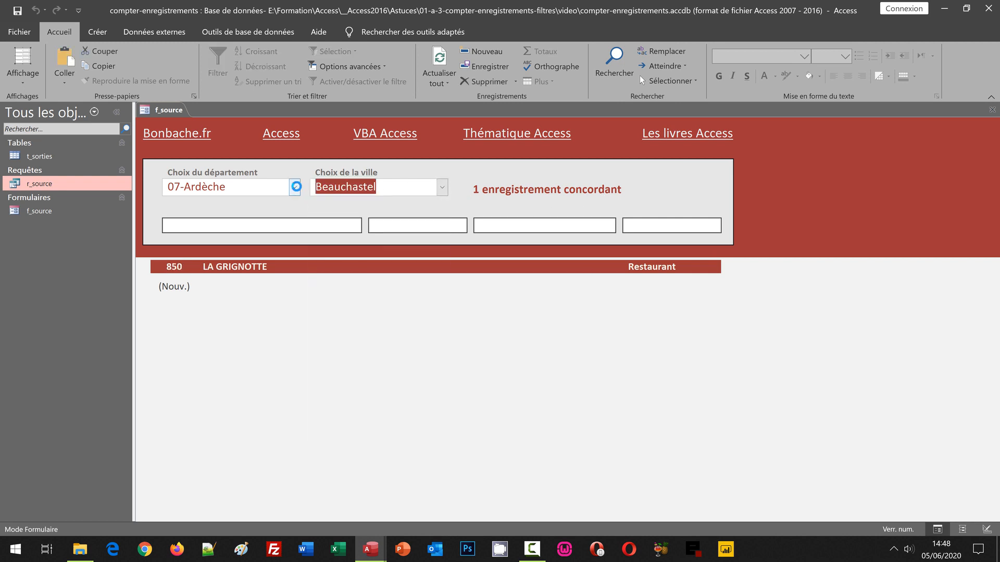
pyautogui.click(211, 251)
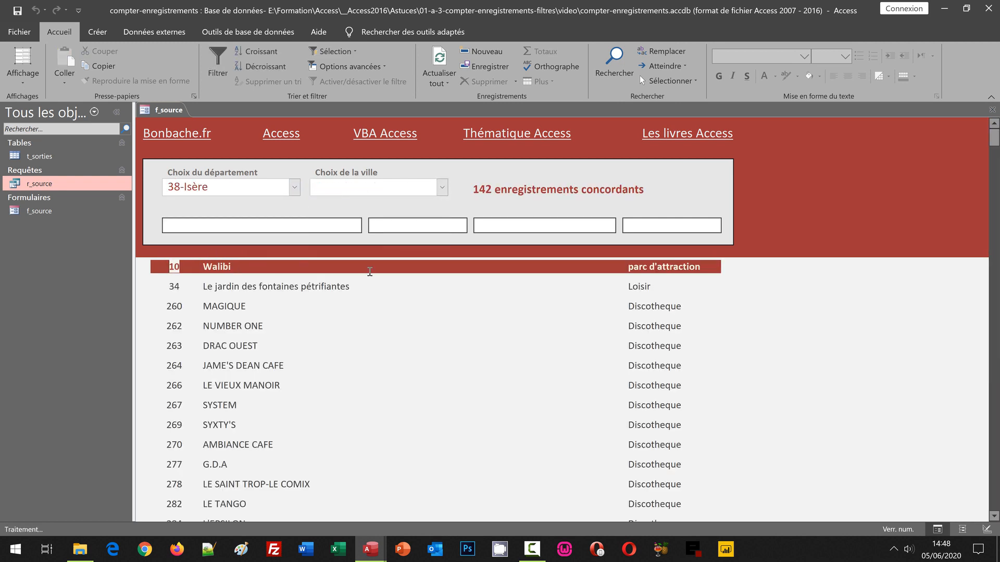
pyautogui.click(442, 187)
pyautogui.click(386, 250)
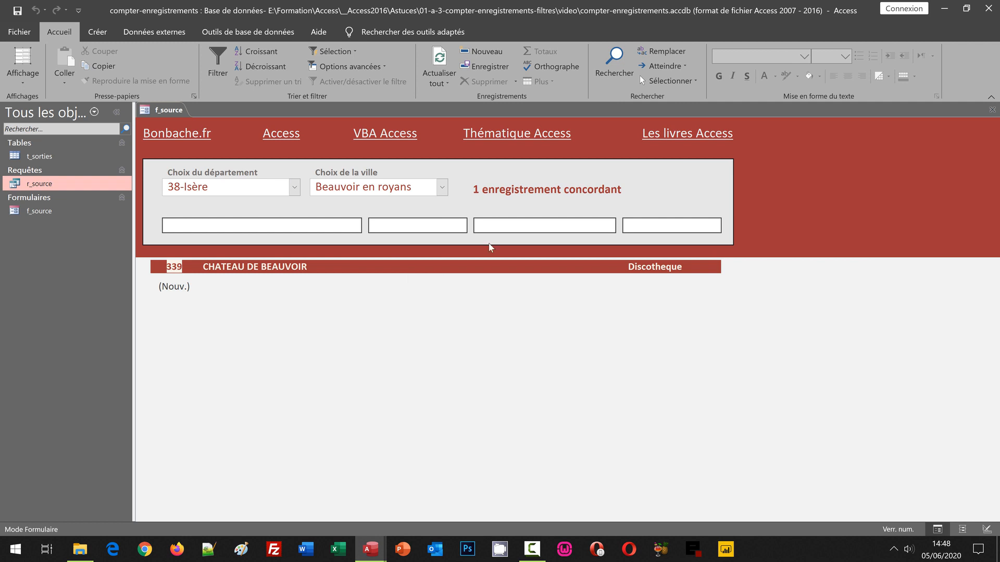
# Step: Change the city to Grenoble to check the plural wording of the count
pyautogui.click(442, 189)
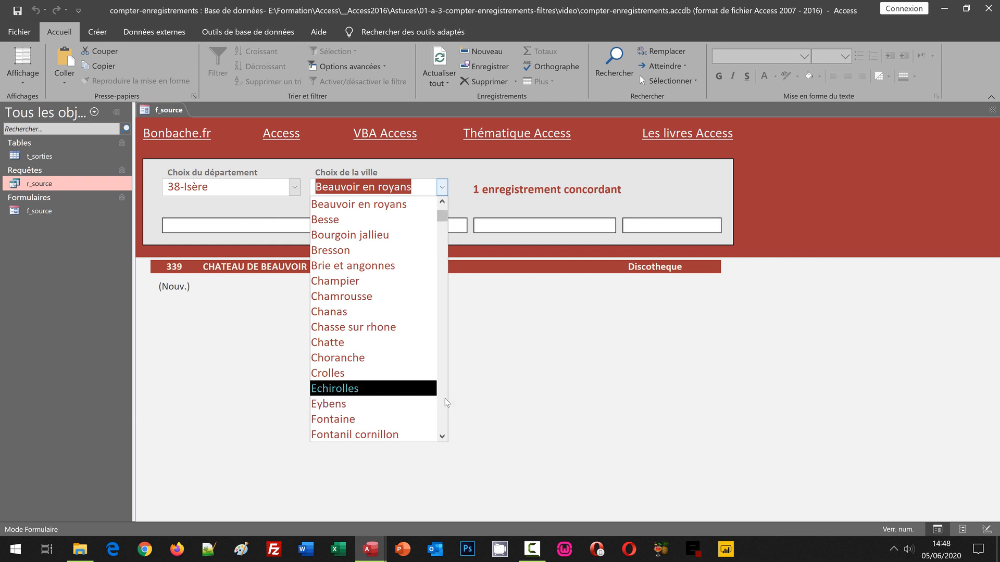
pyautogui.scroll(-6, 446, 402)
pyautogui.scroll(-5, 446, 402)
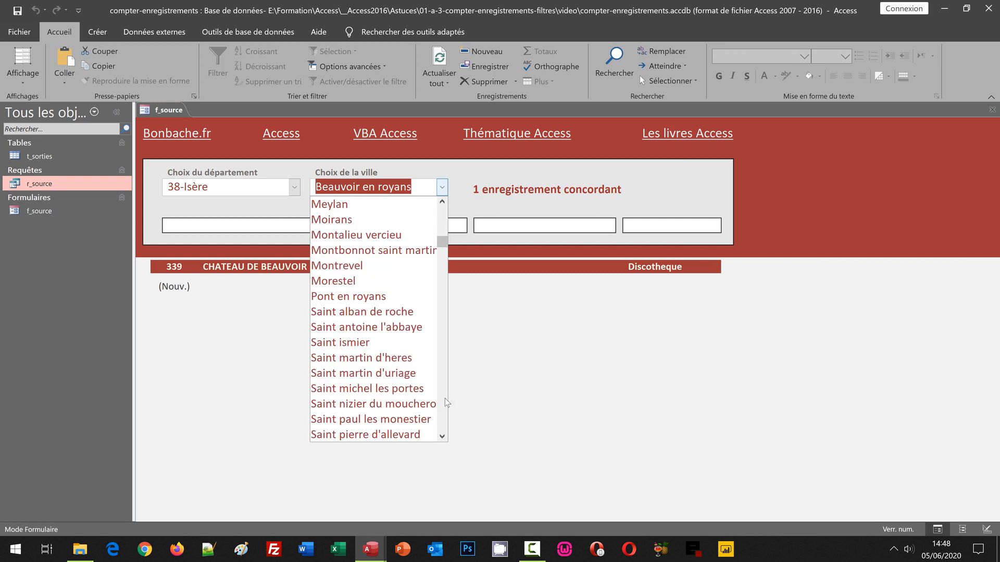
pyautogui.click(446, 224)
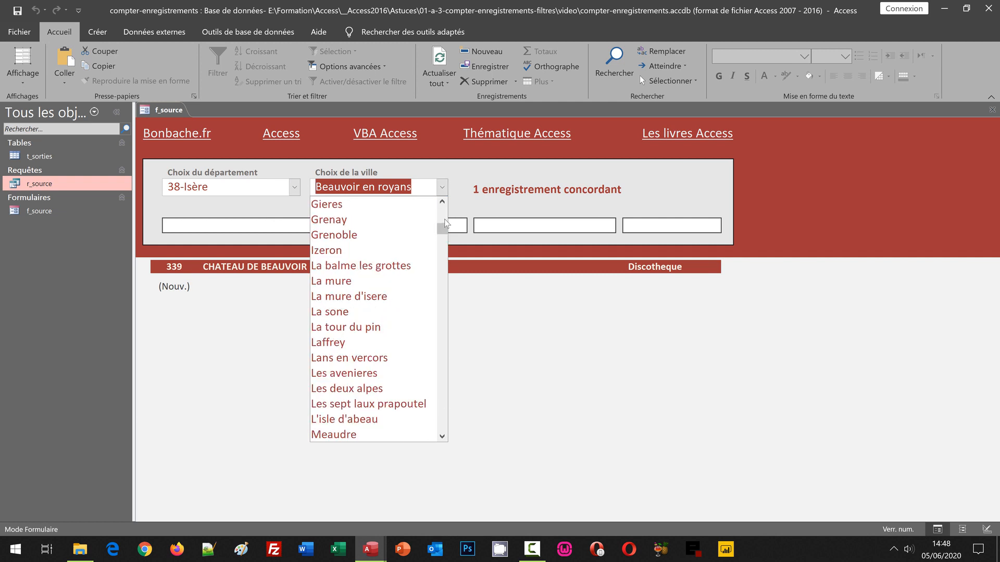
pyautogui.click(358, 234)
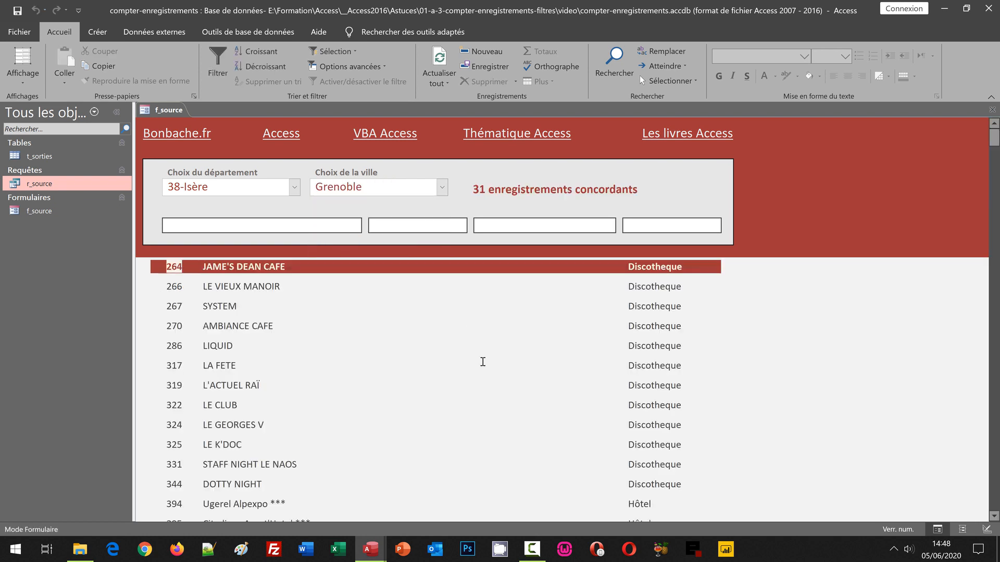